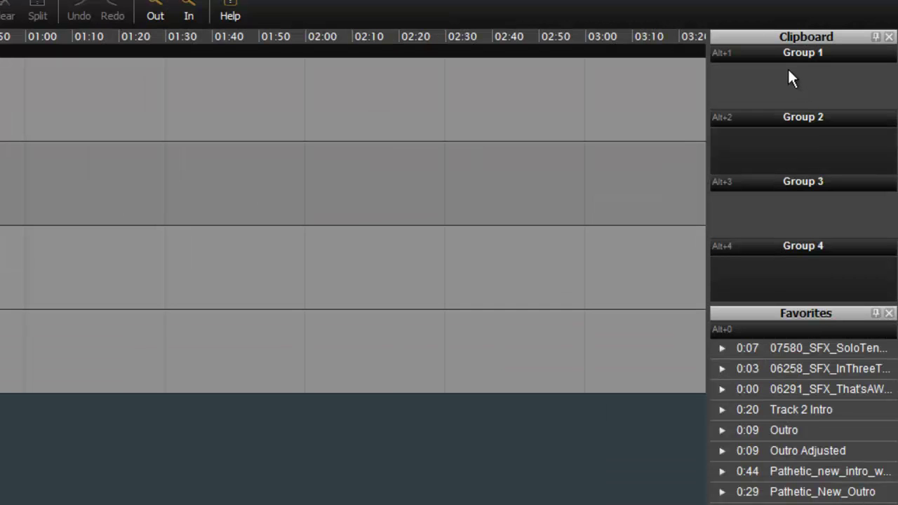
- Import the Obama-Russia file into clipboard Group 1
click(788, 70)
right_click(787, 70)
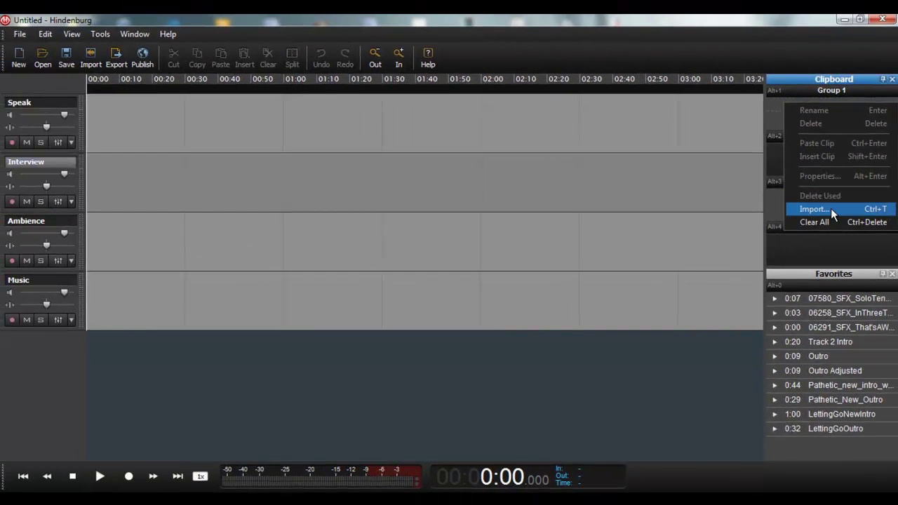
click(825, 211)
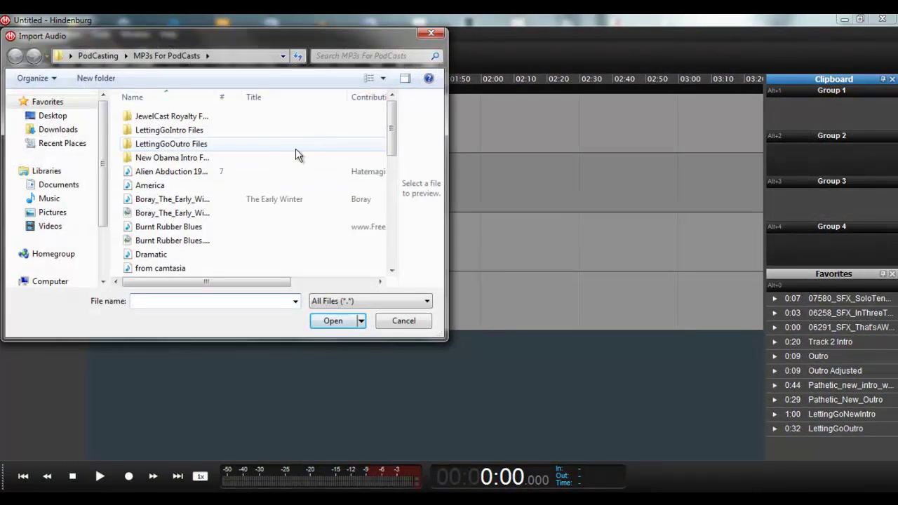
double_click(153, 233)
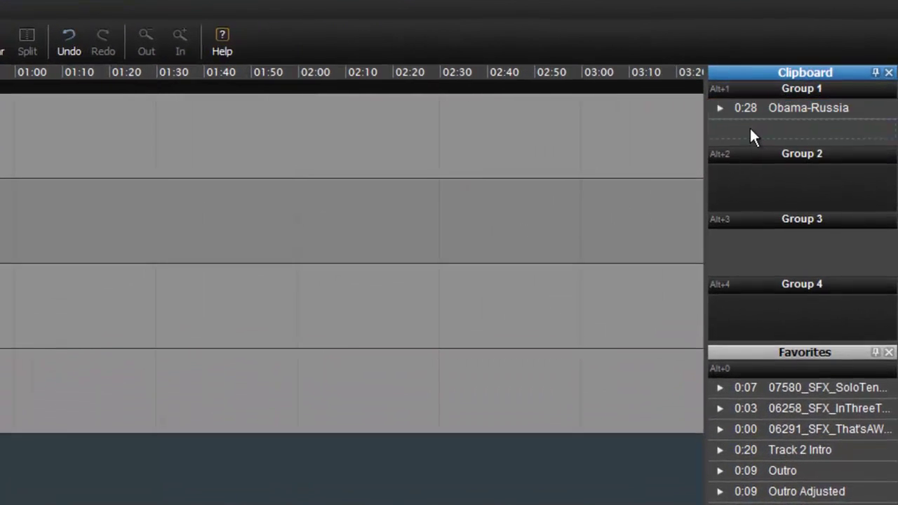
- Import America, Pathetic_alt_mix_wav and Selection after Obama into the clipboard
right_click(796, 118)
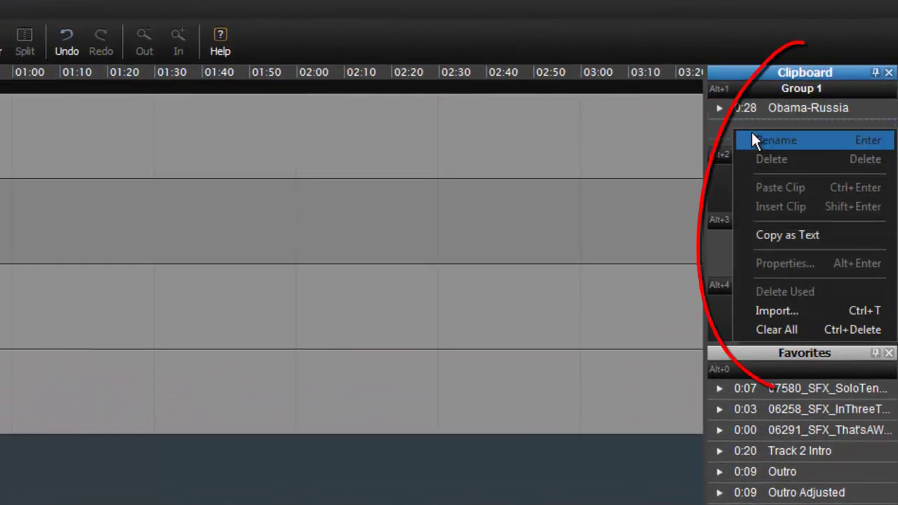
click(807, 313)
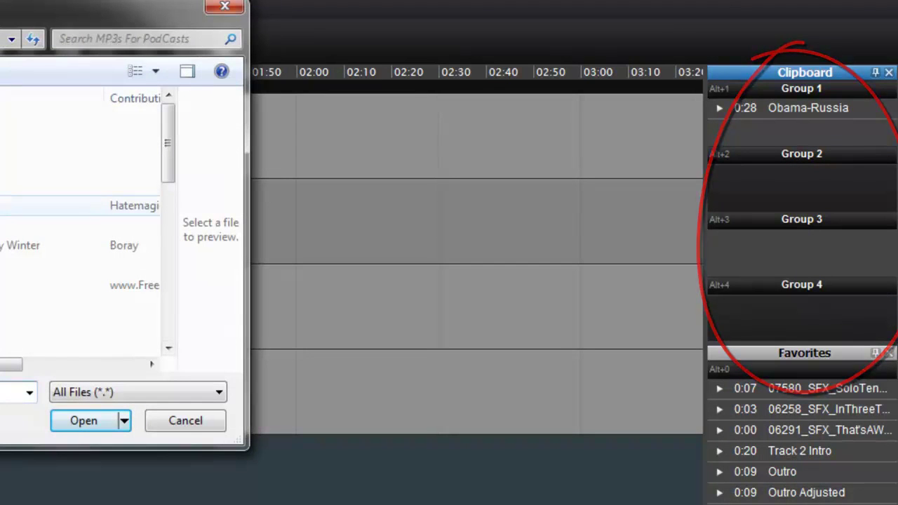
key(Return)
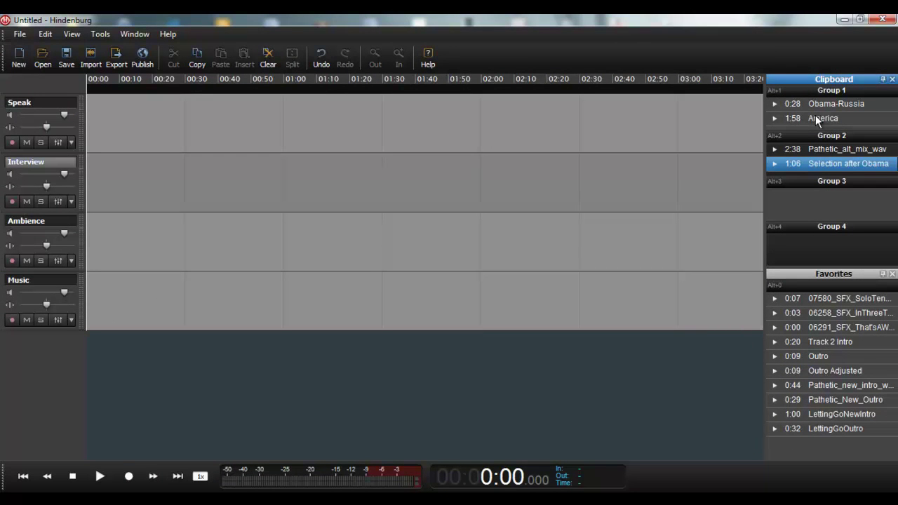
- Drag America to the Music track at 0:00 and Obama-Russia to the Speak track near 0:10
drag(815, 115, 87, 298)
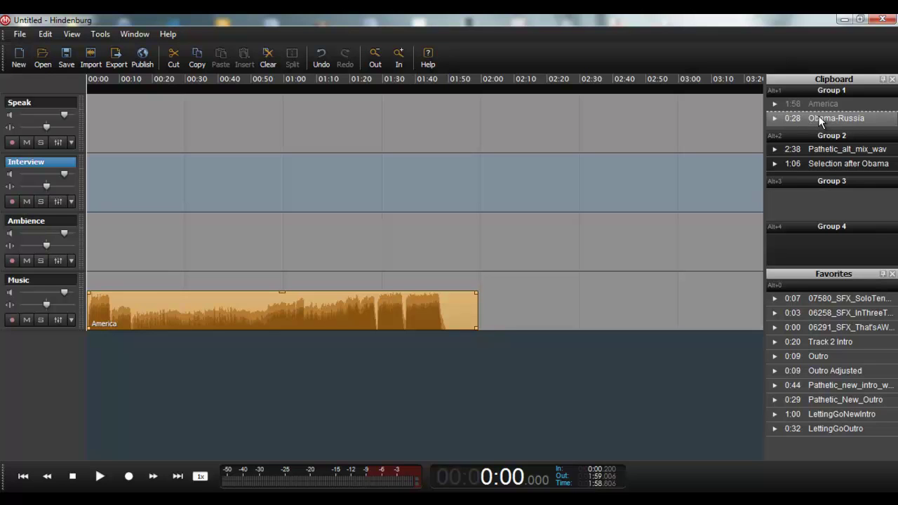
drag(820, 121, 119, 122)
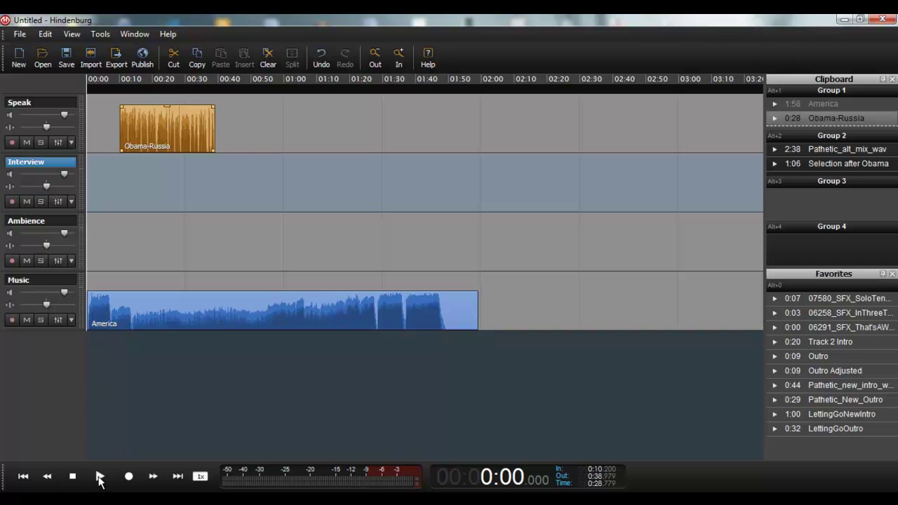
- Audition the intro, nudge Obama-Russia later to about 0:14, then replay from the start
click(99, 476)
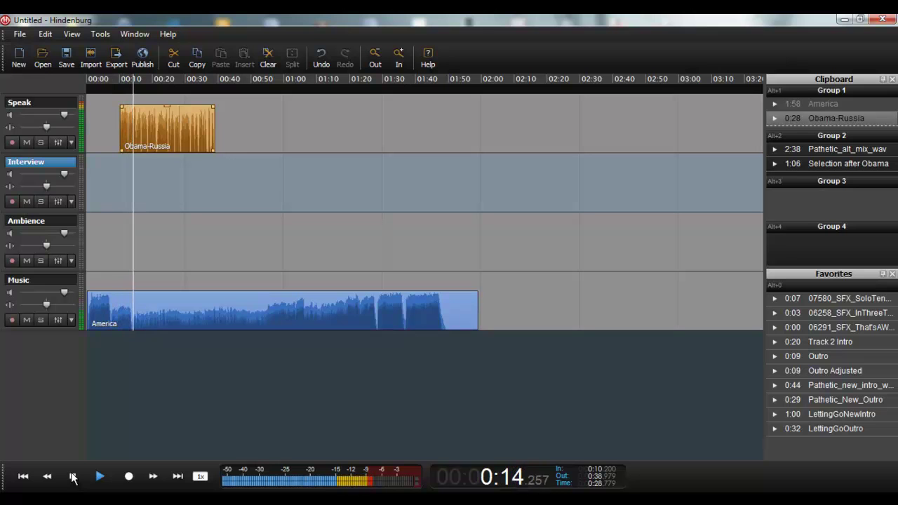
click(73, 477)
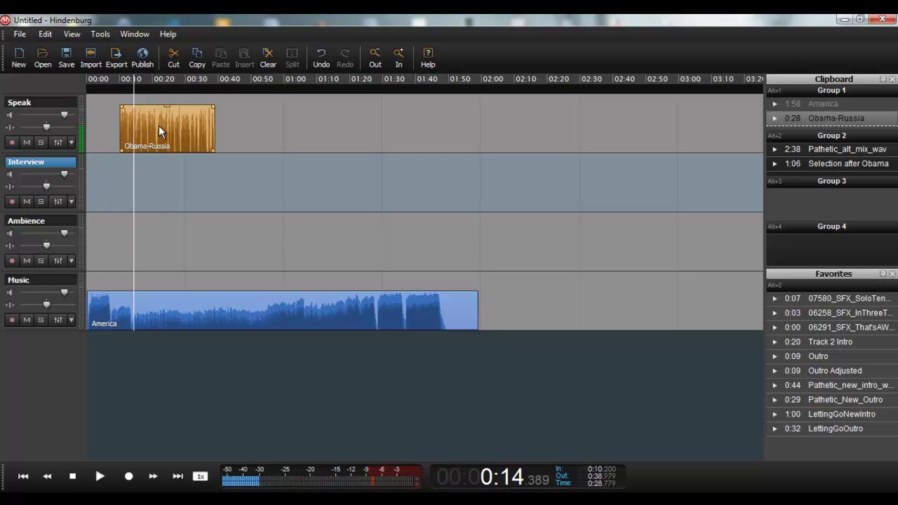
drag(158, 130, 173, 130)
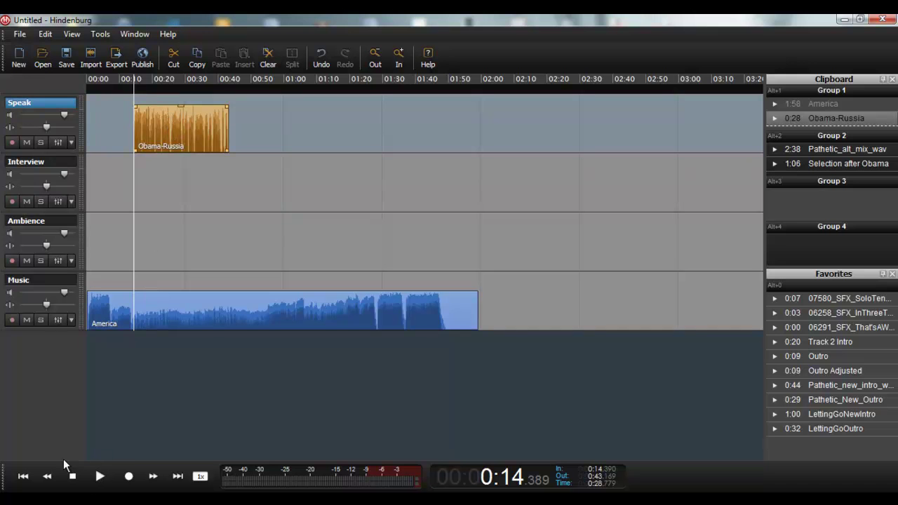
click(24, 476)
key(space)
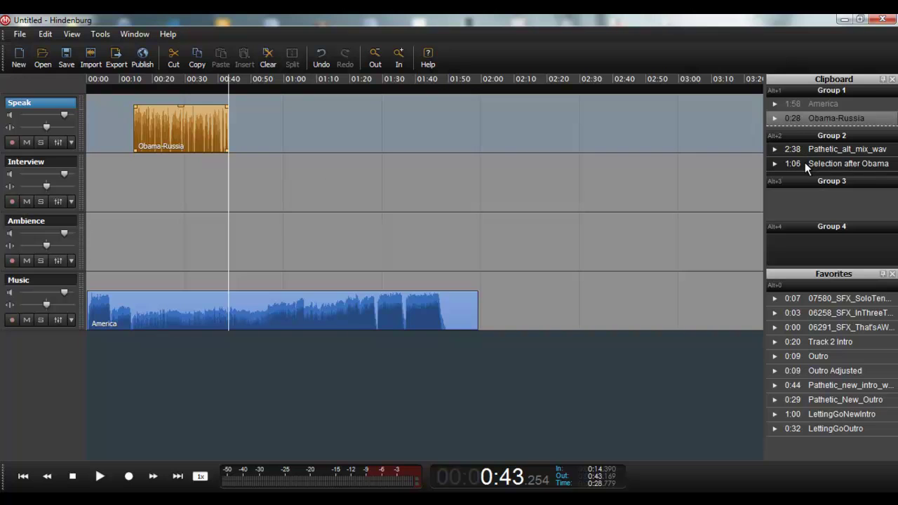
- Drag Selection after Obama from Group 2 onto the Speak track right after Obama-Russia
drag(805, 162, 234, 124)
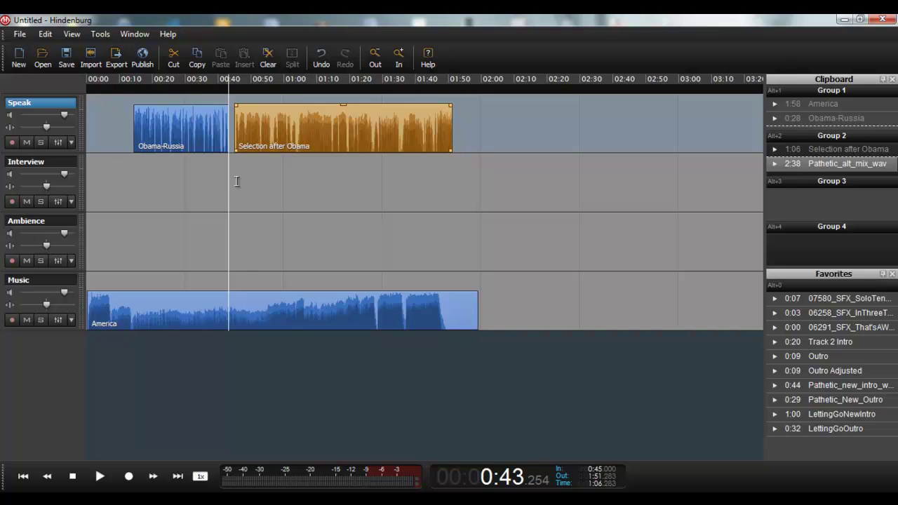
click(107, 184)
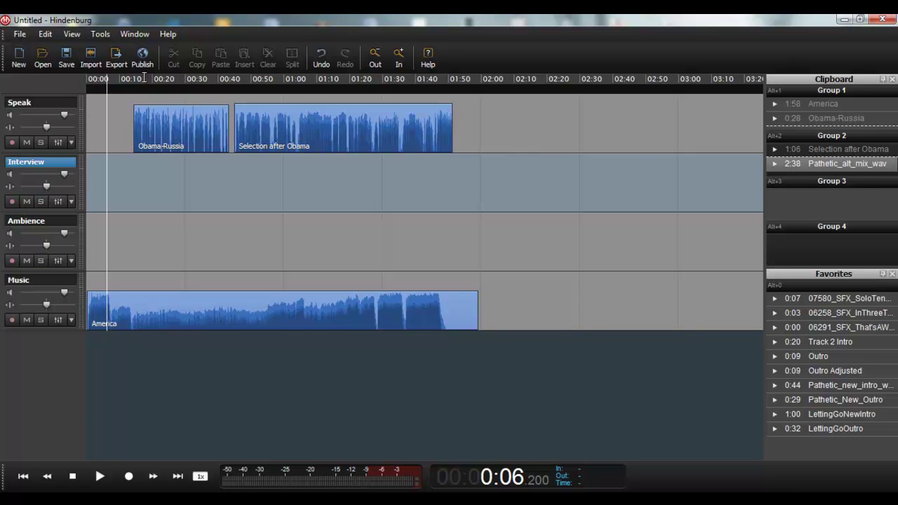
- Trim the America clip to end at 0:43 and fade it out from about 0:18
click(229, 150)
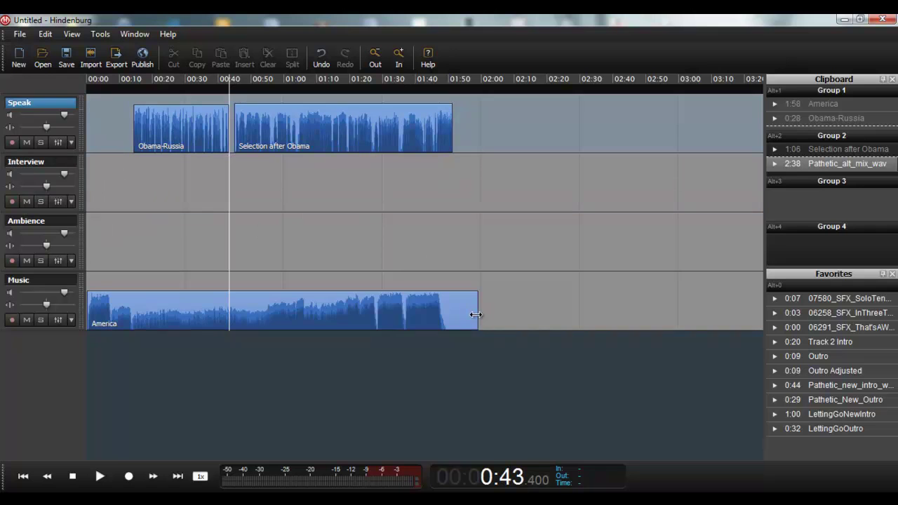
drag(475, 314, 228, 310)
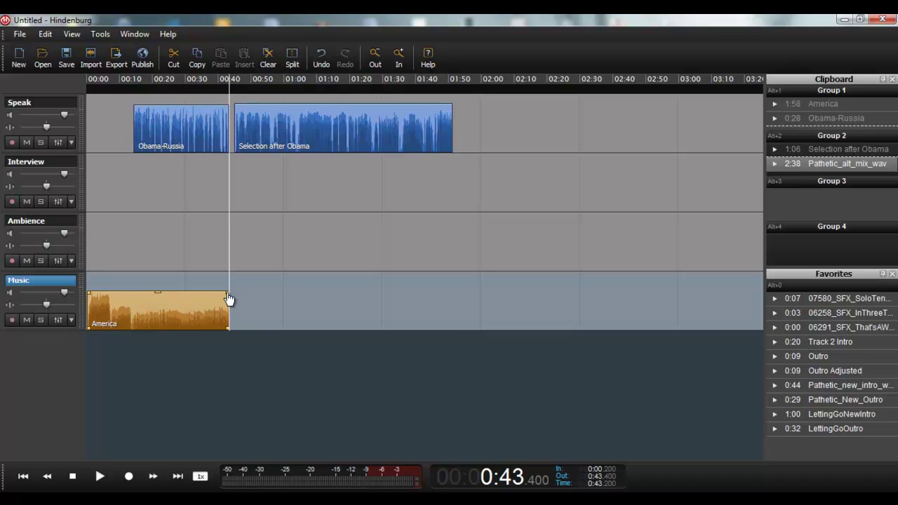
drag(228, 299, 146, 303)
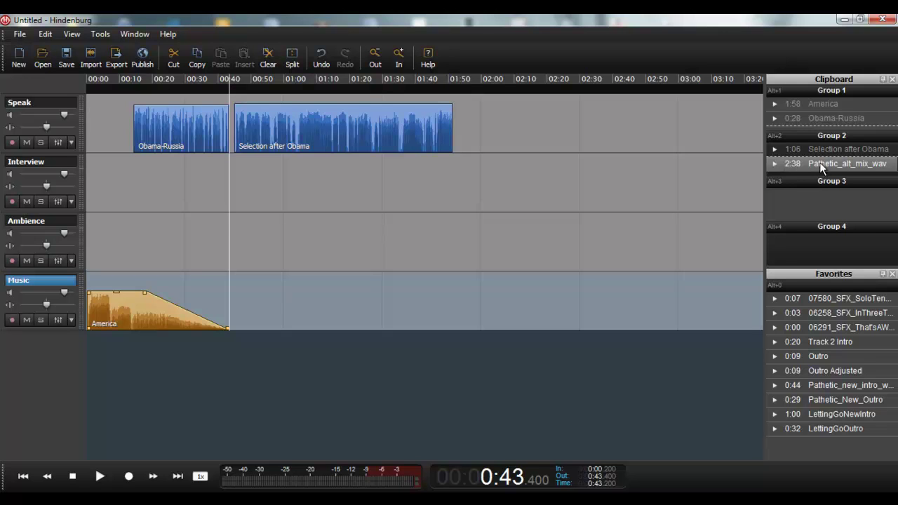
- Place Pathetic_alt_mix_wav after America at -18.3 dB, shifted left to overlap the fade
drag(820, 167, 231, 300)
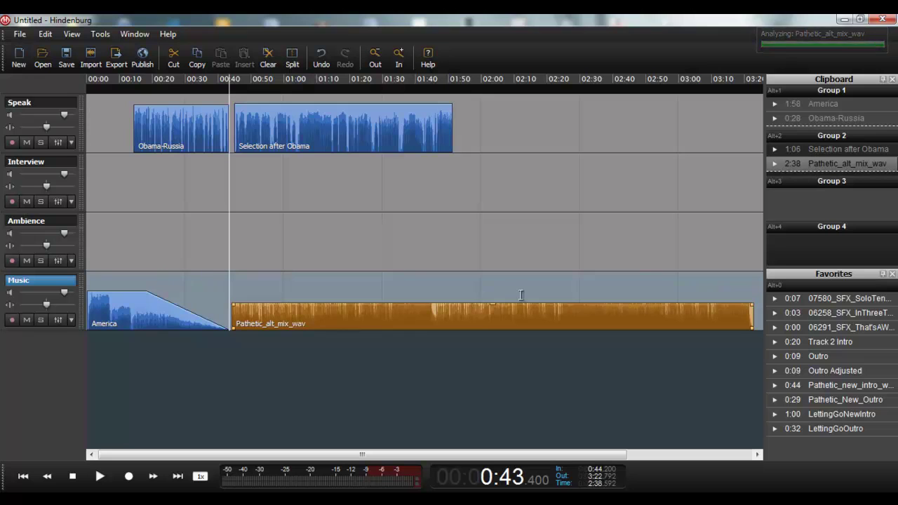
drag(492, 302, 493, 314)
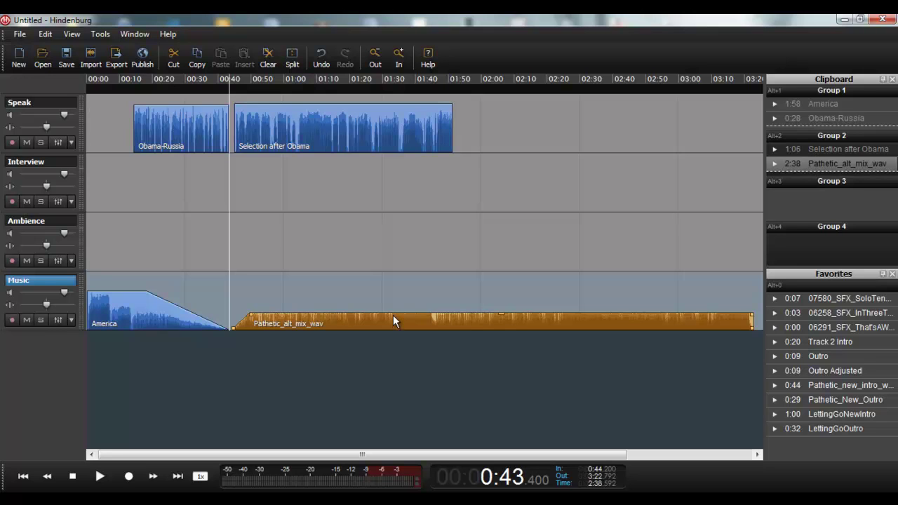
drag(391, 315, 379, 318)
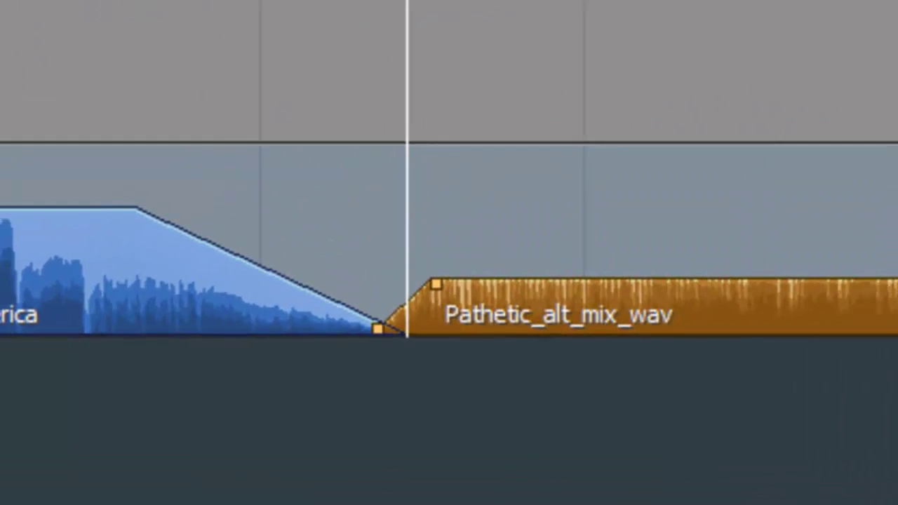
click(23, 476)
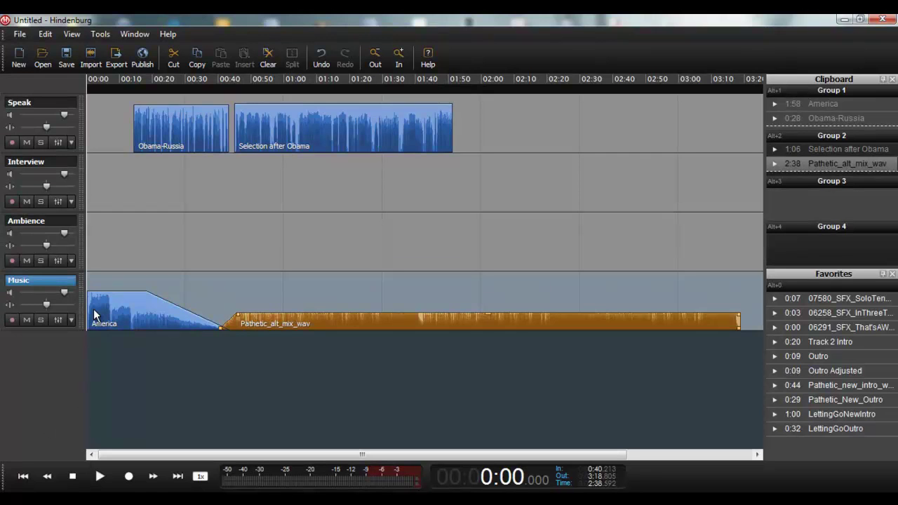
click(11, 142)
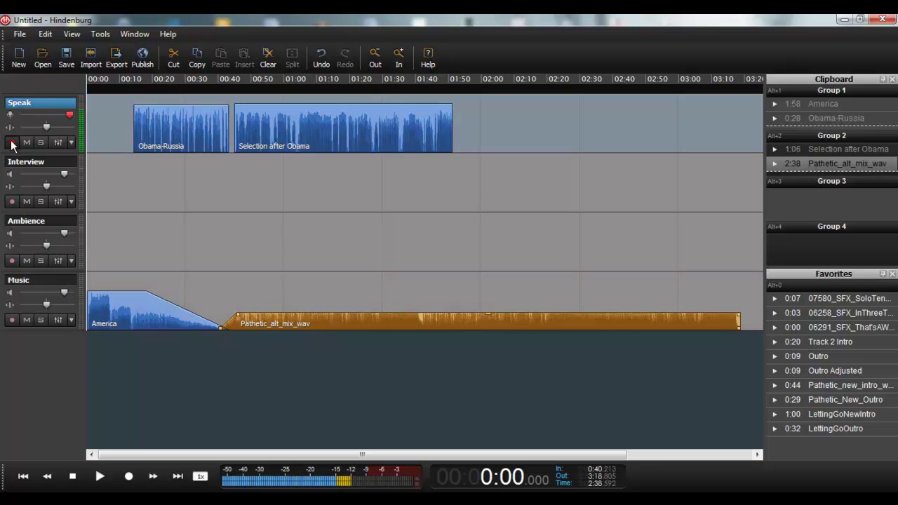
click(11, 143)
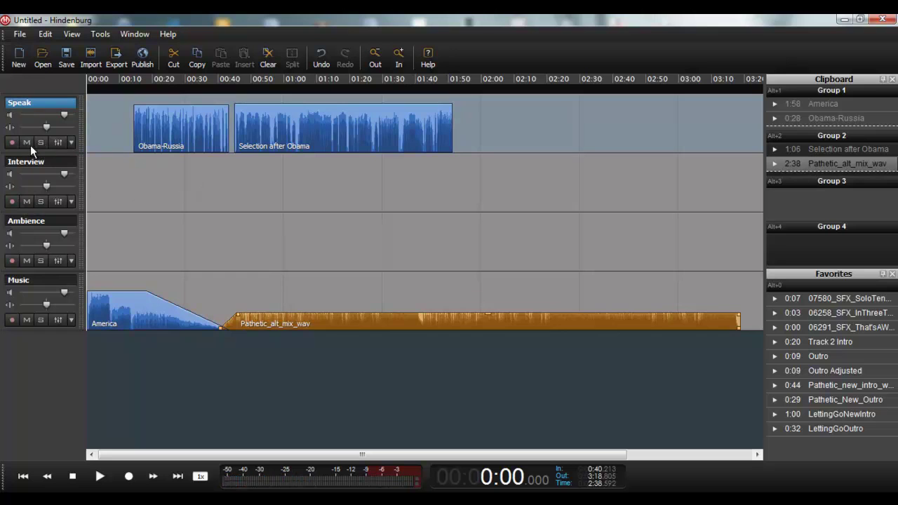
click(100, 476)
click(284, 392)
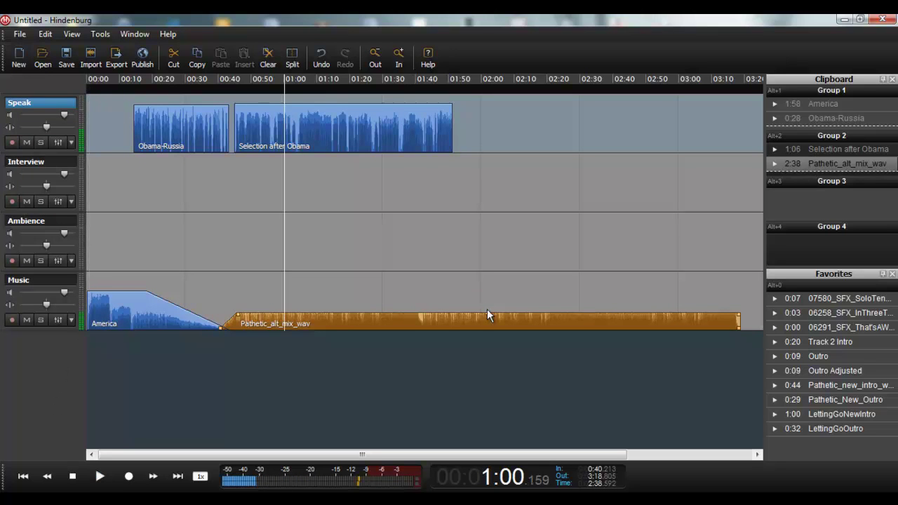
click(446, 320)
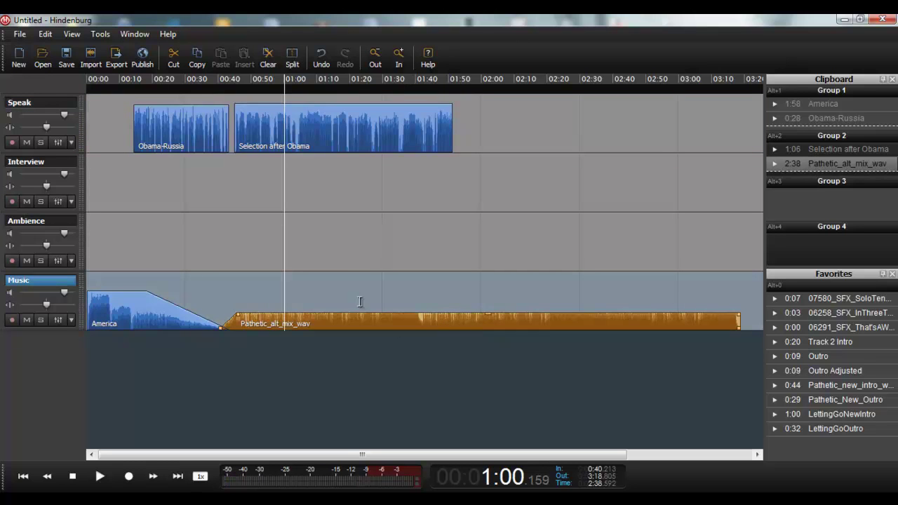
click(127, 307)
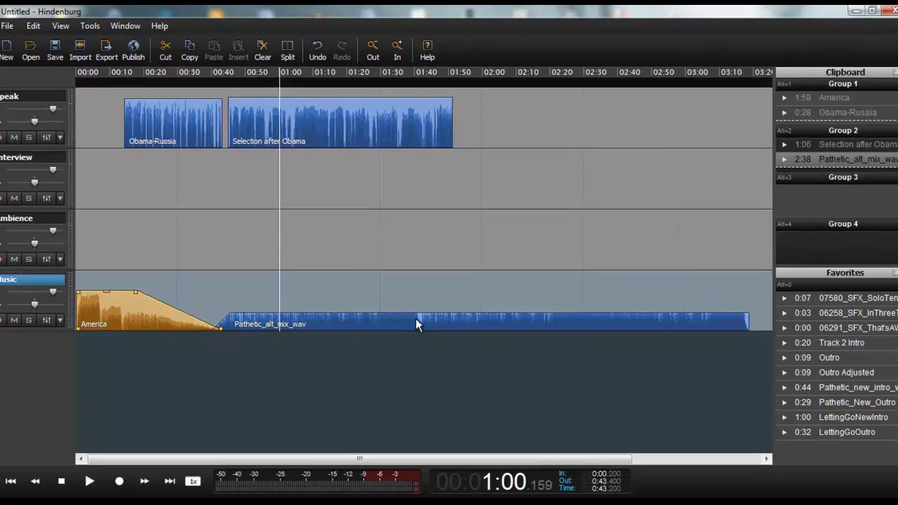
click(415, 321)
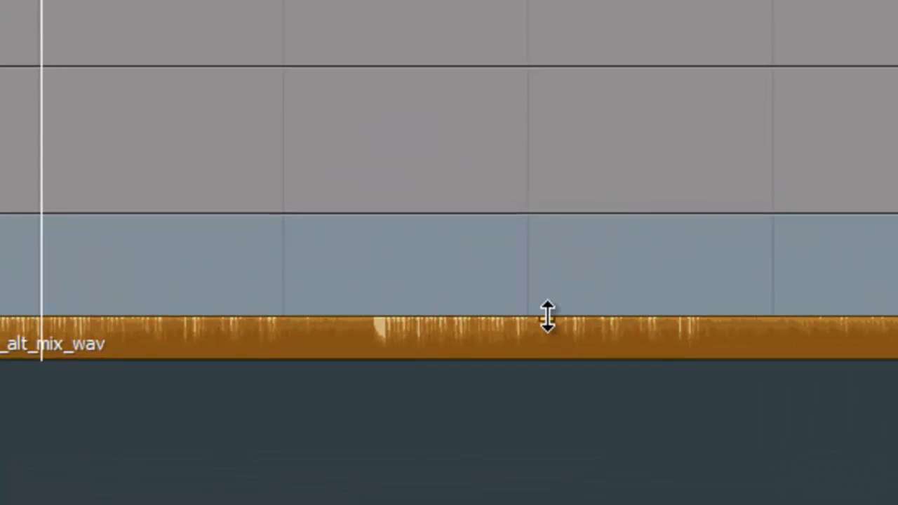
drag(547, 315, 545, 330)
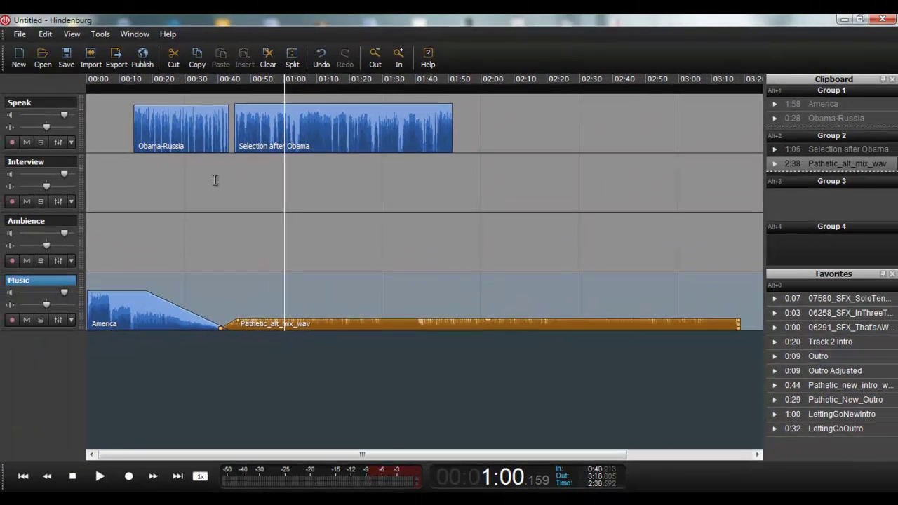
click(214, 180)
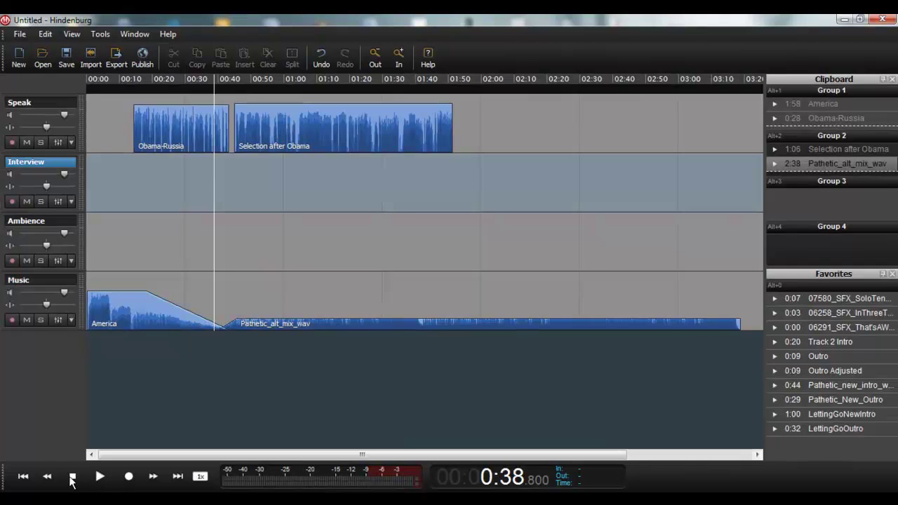
click(99, 477)
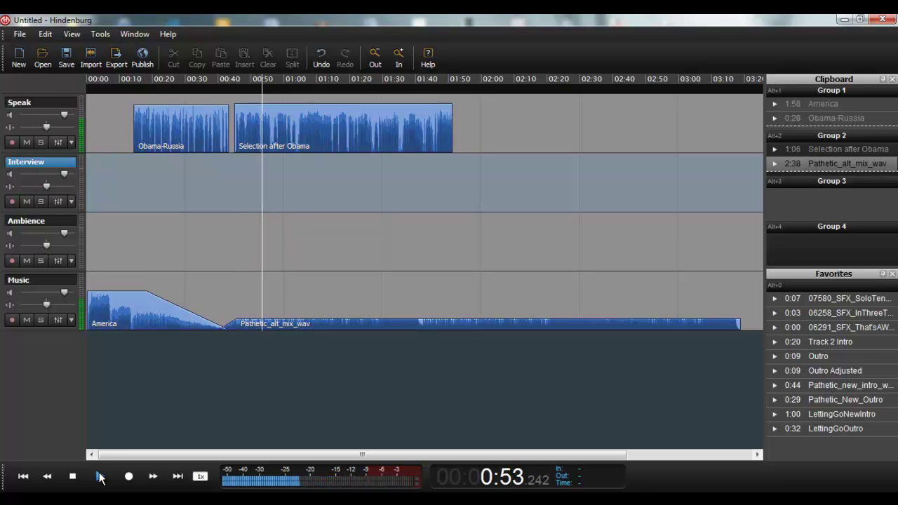
click(100, 477)
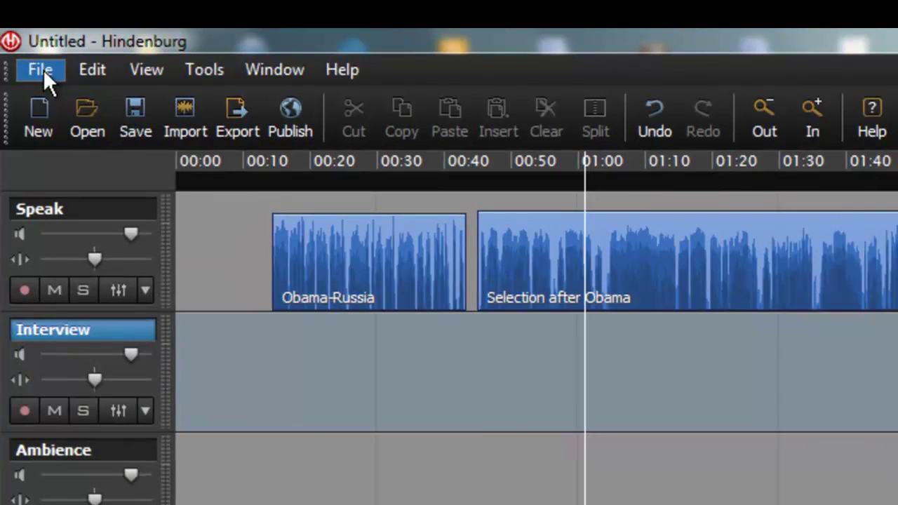
- Use Save As to store the session as 'Obama for Video' in MP3s For PodCasts
click(43, 68)
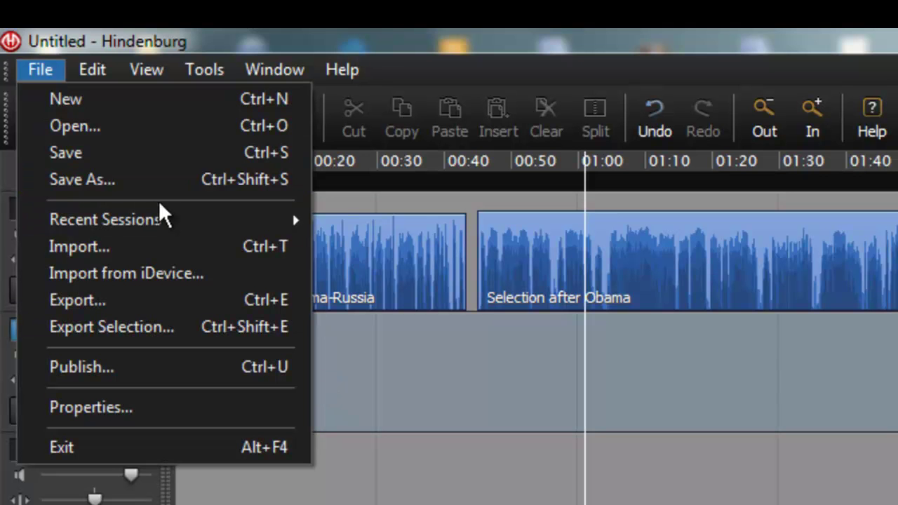
click(107, 149)
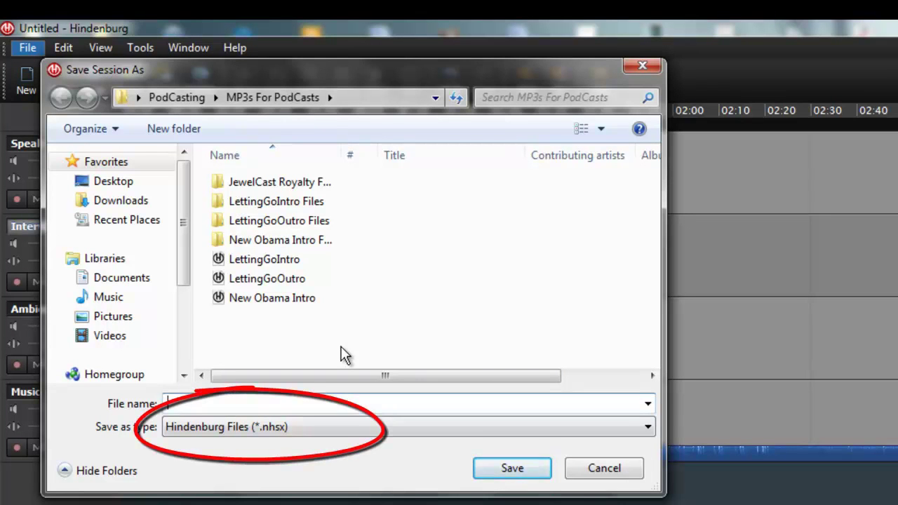
text(Obam)
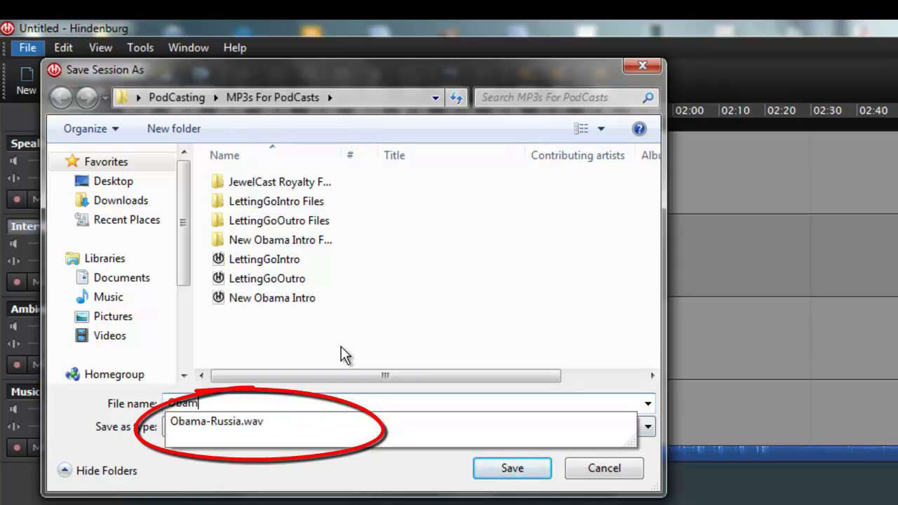
text(a for V)
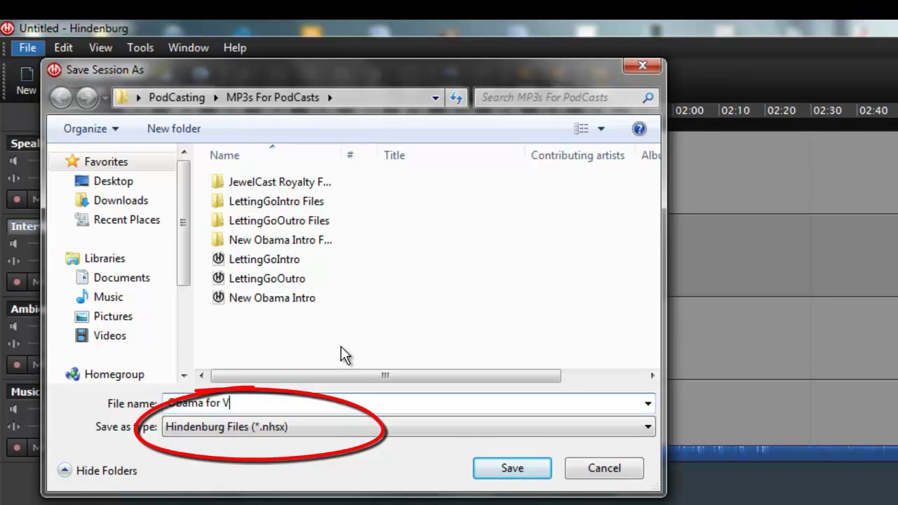
text(ideo)
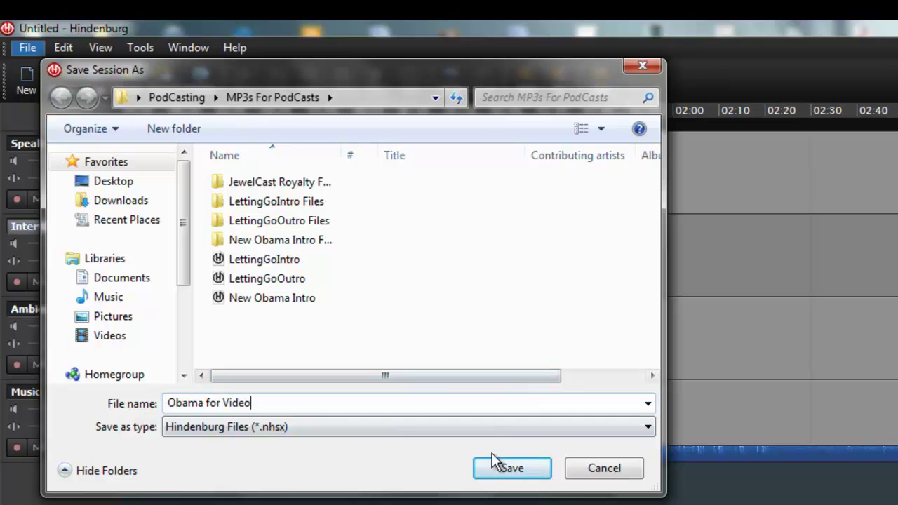
click(509, 471)
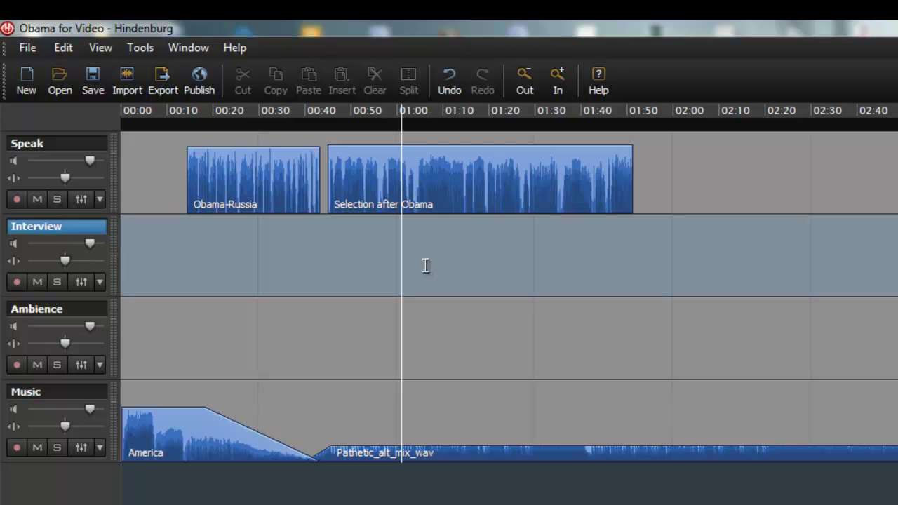
- Select Obama-Russia, Selection after Obama, America and Pathetic_alt_mix_wav, and group them with Ctrl+G
click(276, 186)
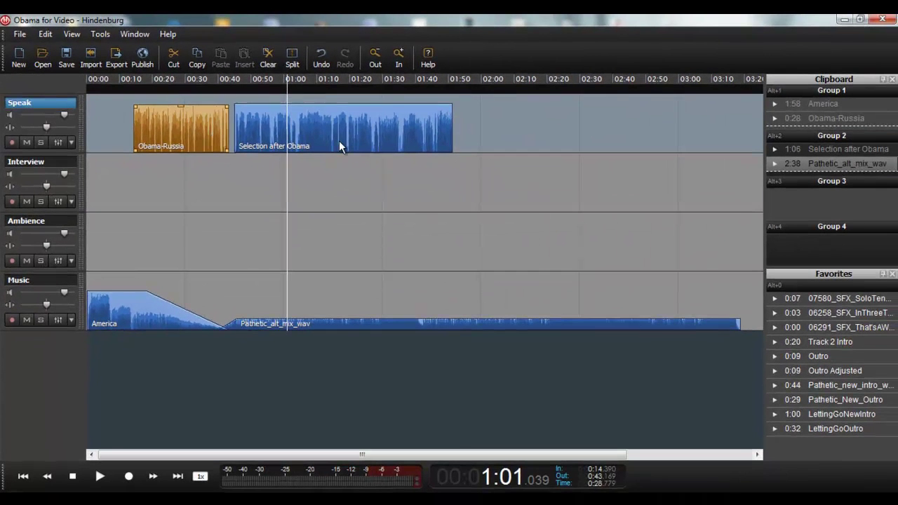
click(382, 182)
click(187, 127)
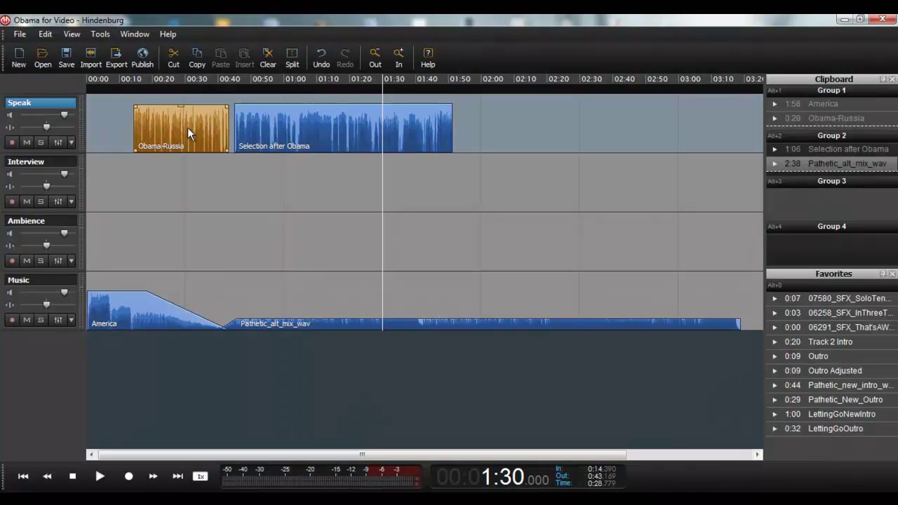
shift+click(285, 125)
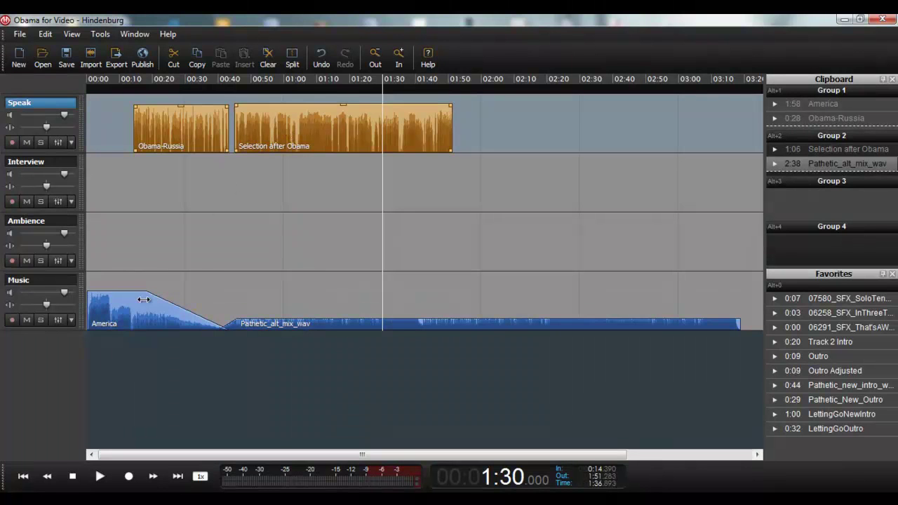
click(156, 321)
key(space)
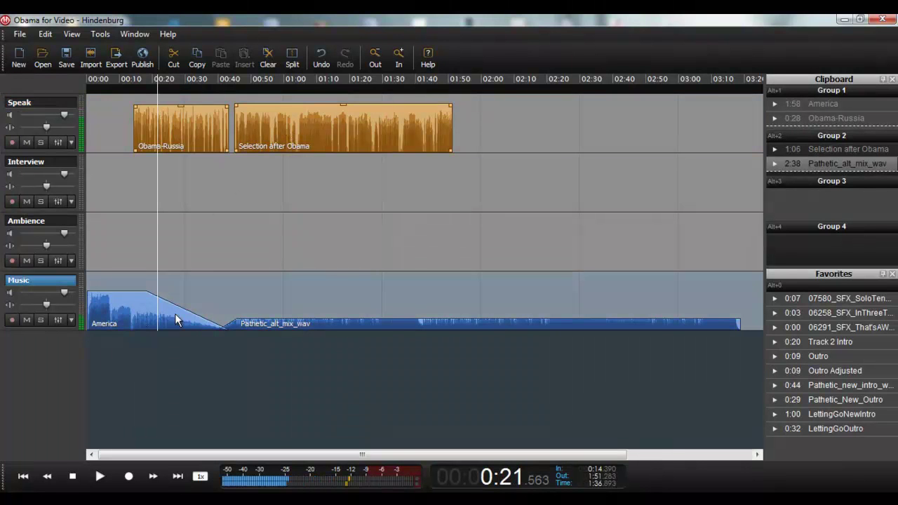
click(174, 317)
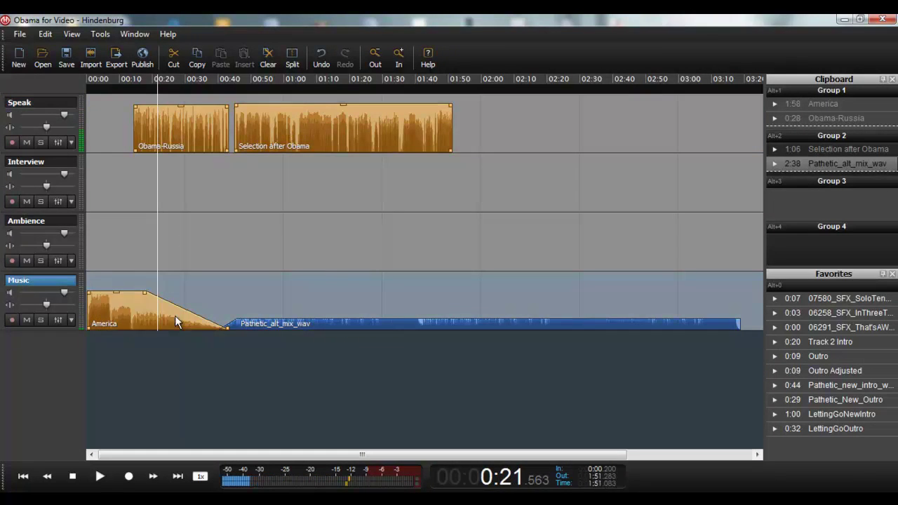
shift+click(303, 325)
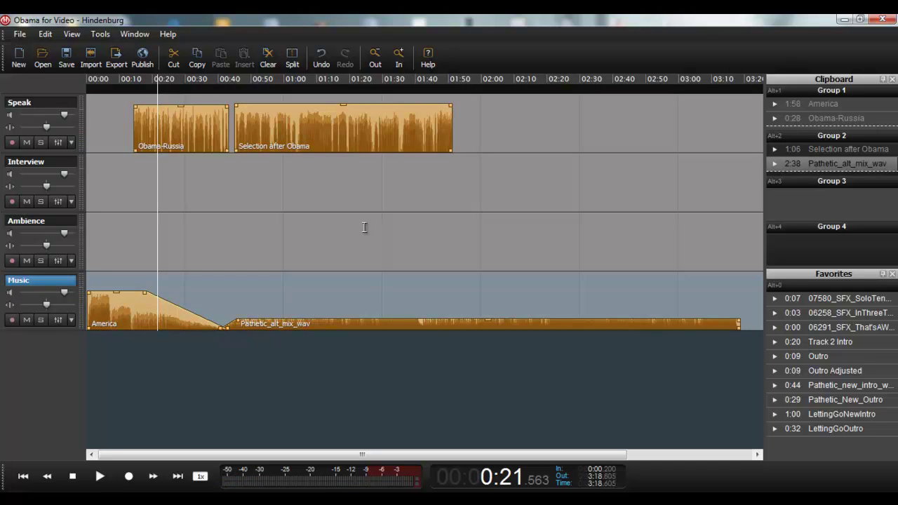
key(ctrl+g)
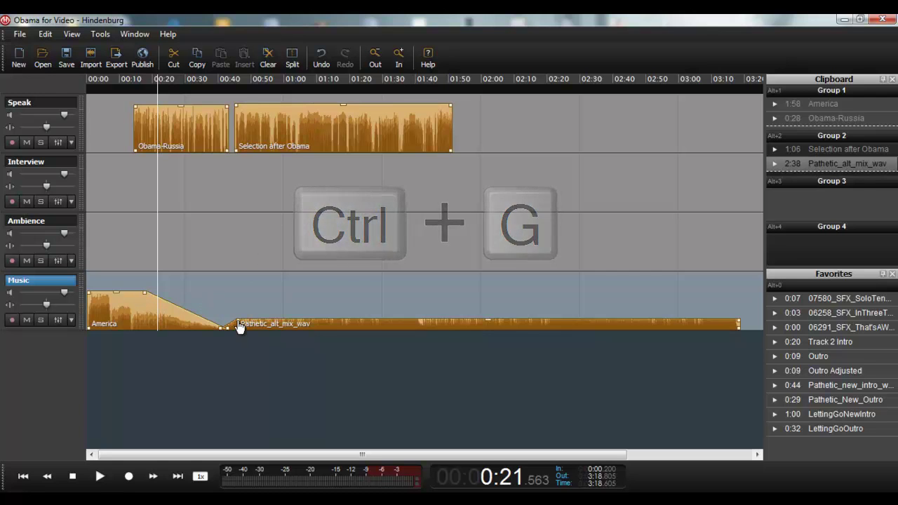
- Deselect, then select the whole four-clip group at once
click(543, 190)
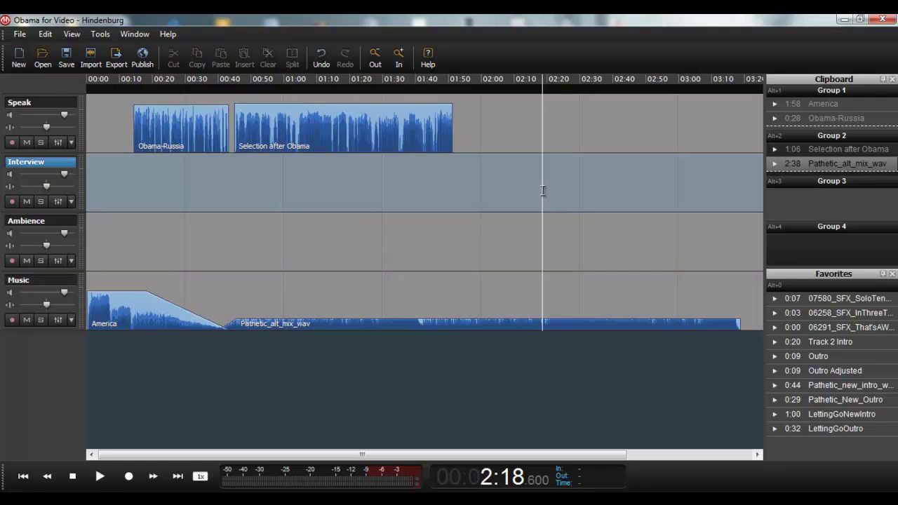
key(ctrl+a)
drag(425, 119, 298, 139)
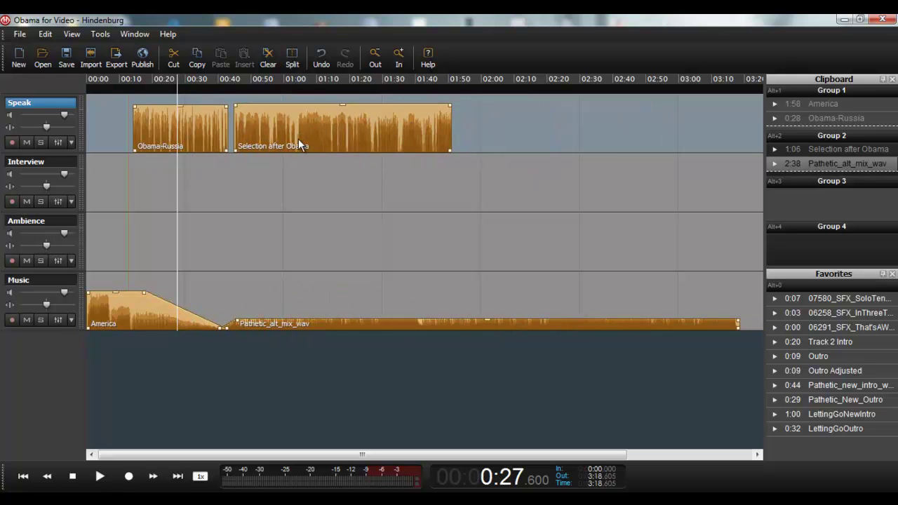
- Ungroup the four speech and music clips, then group them again
click(541, 196)
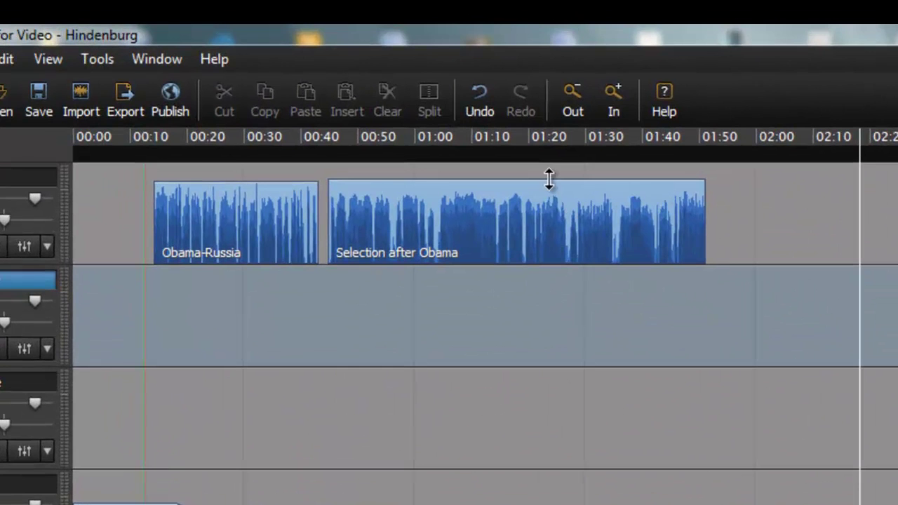
right_click(484, 220)
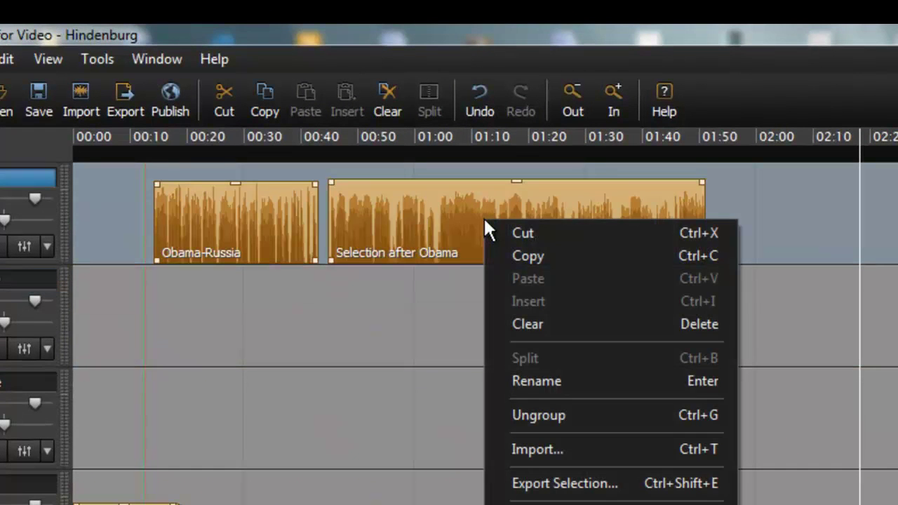
click(635, 417)
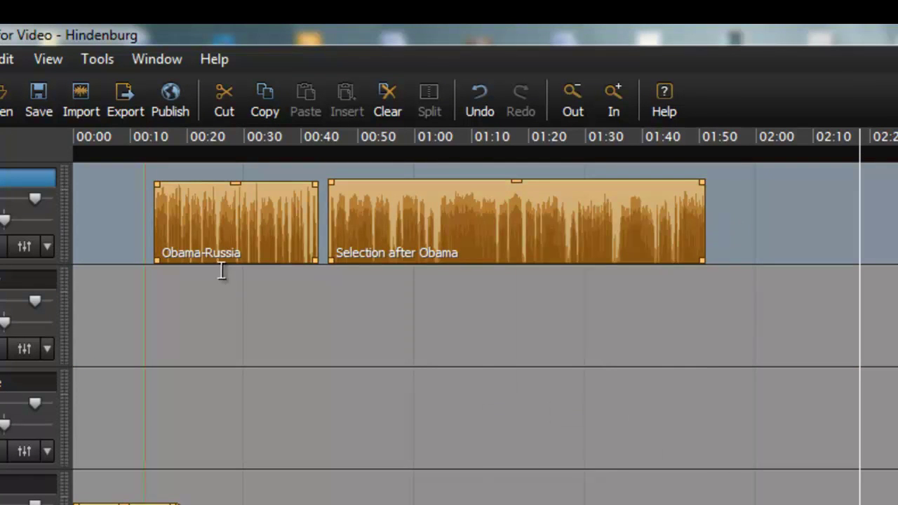
right_click(521, 228)
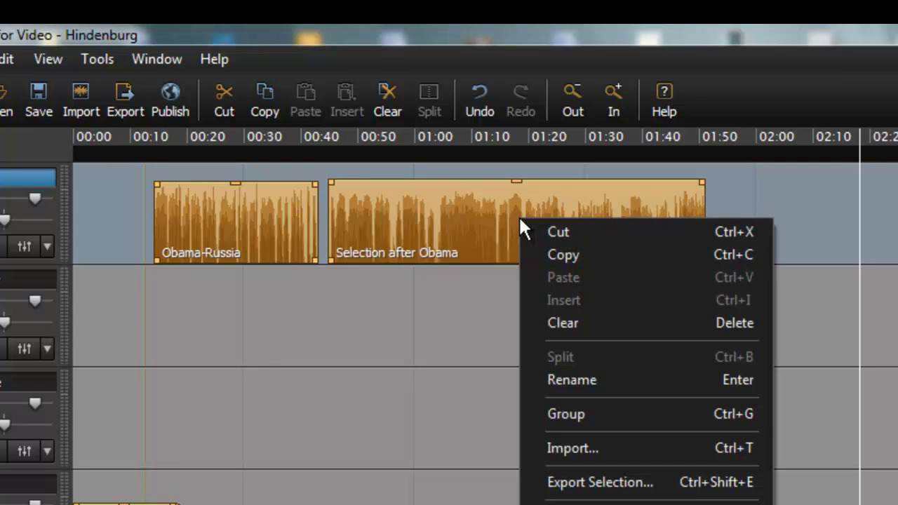
click(595, 412)
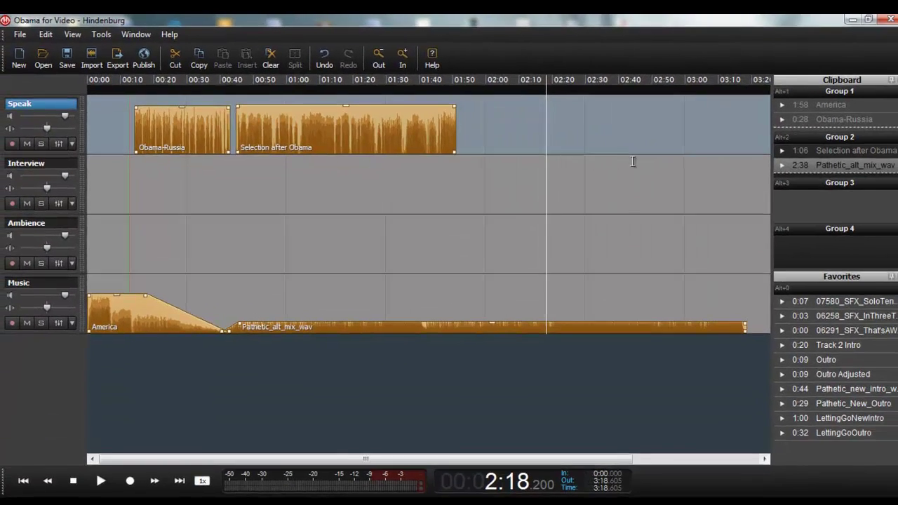
click(386, 213)
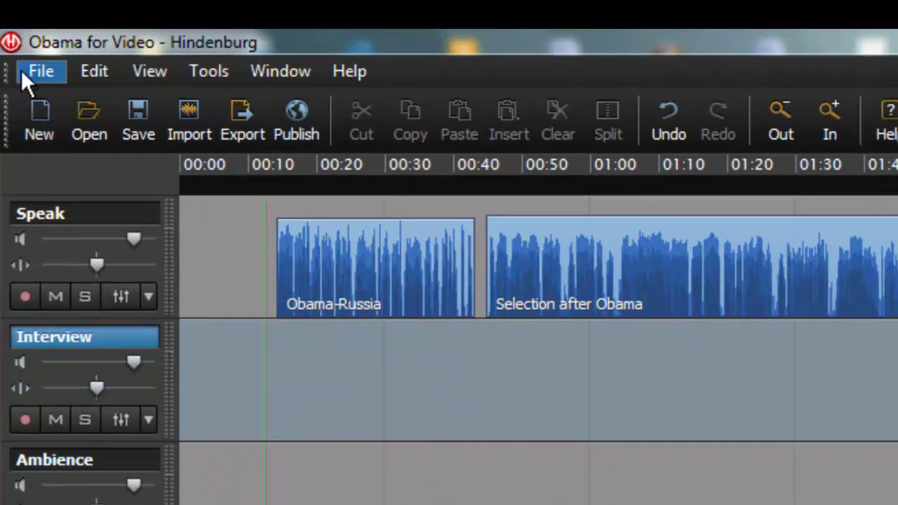
- Start an export and keep Wave file as the save type
click(48, 74)
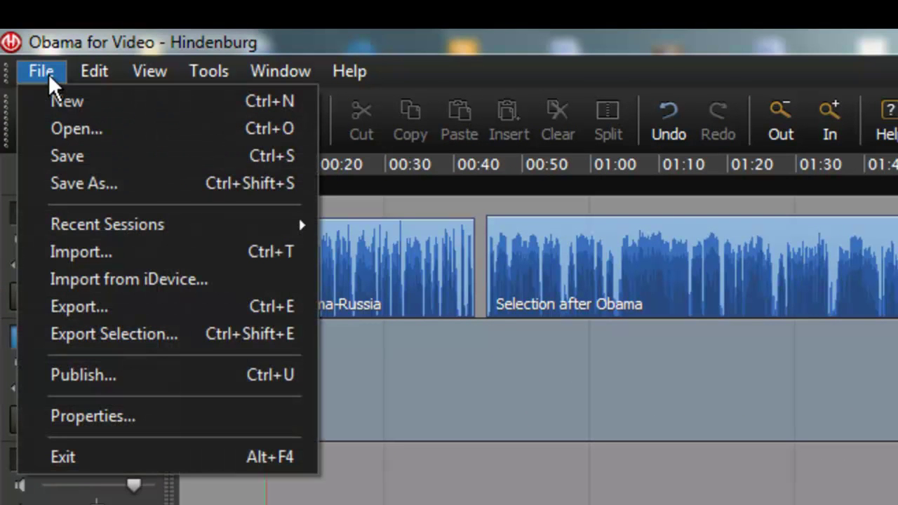
click(136, 310)
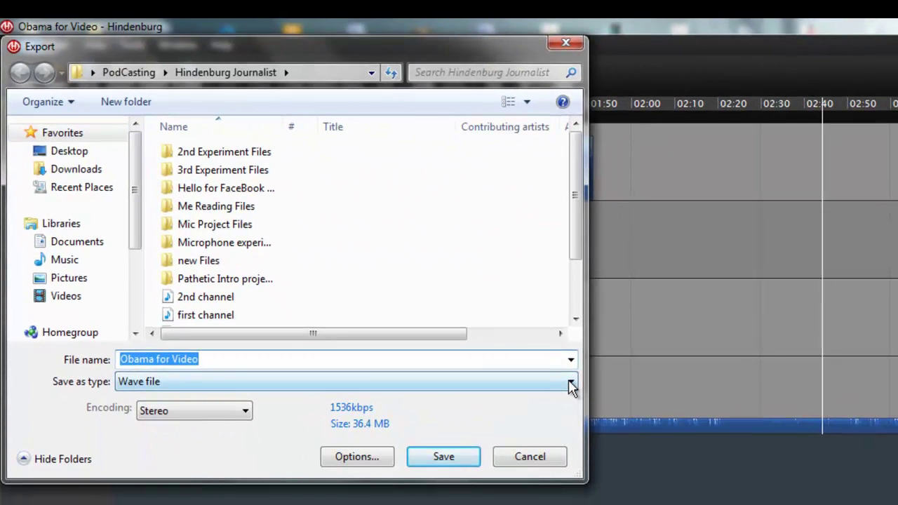
click(571, 381)
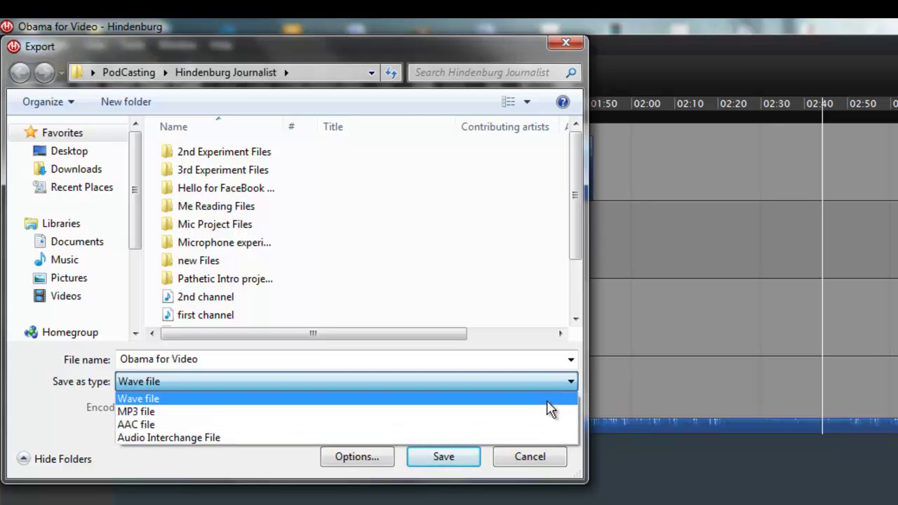
click(547, 402)
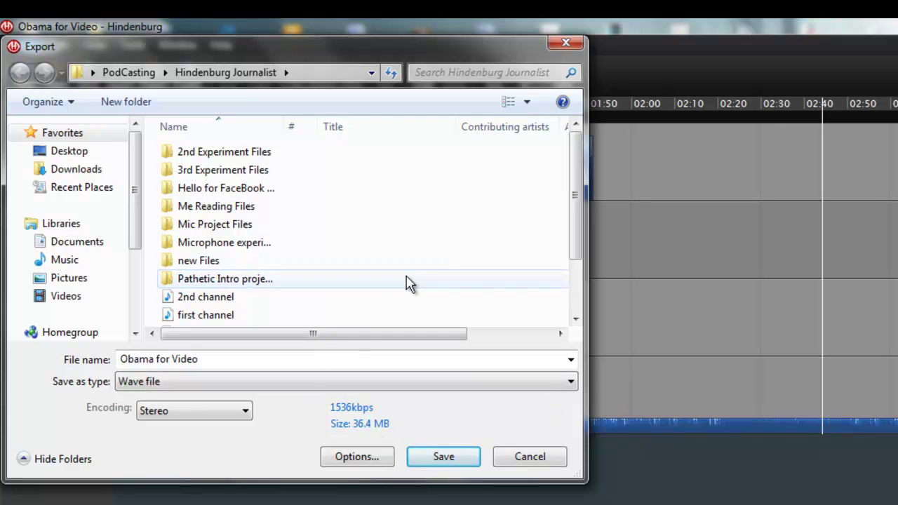
drag(576, 207, 579, 272)
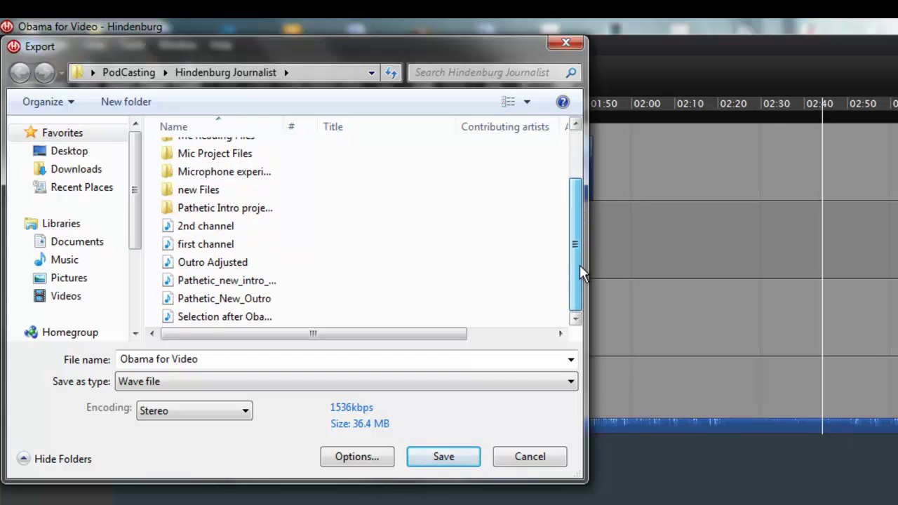
drag(580, 306, 566, 191)
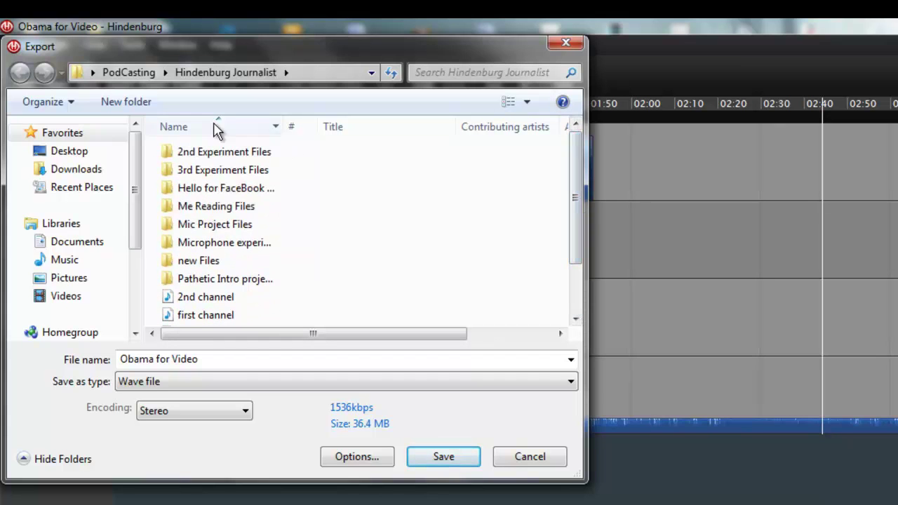
- Target the MP3s For PodCasts folder inside PodCasting for the export
click(122, 73)
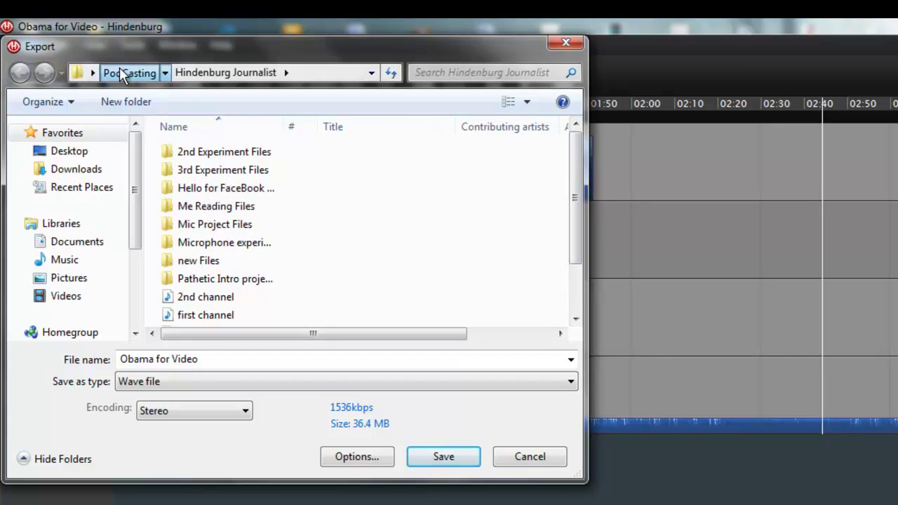
click(575, 321)
click(575, 321)
click(575, 322)
click(575, 322)
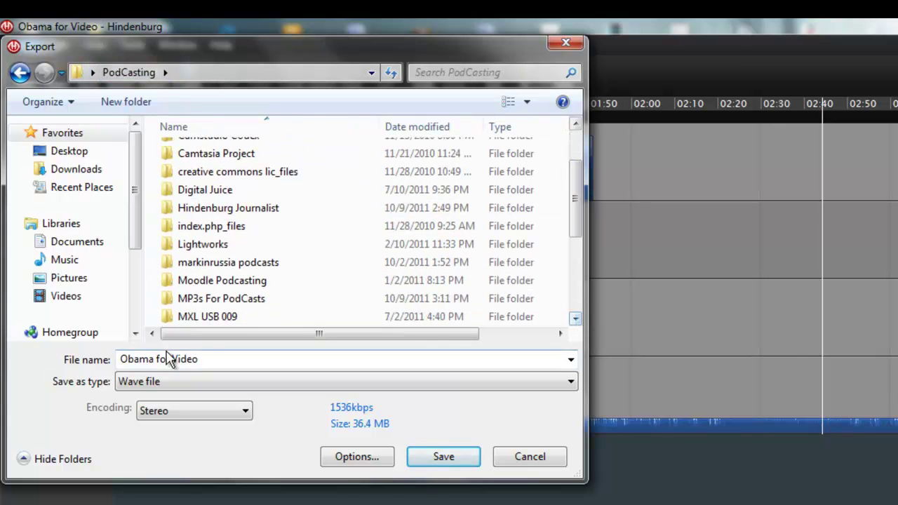
double_click(219, 299)
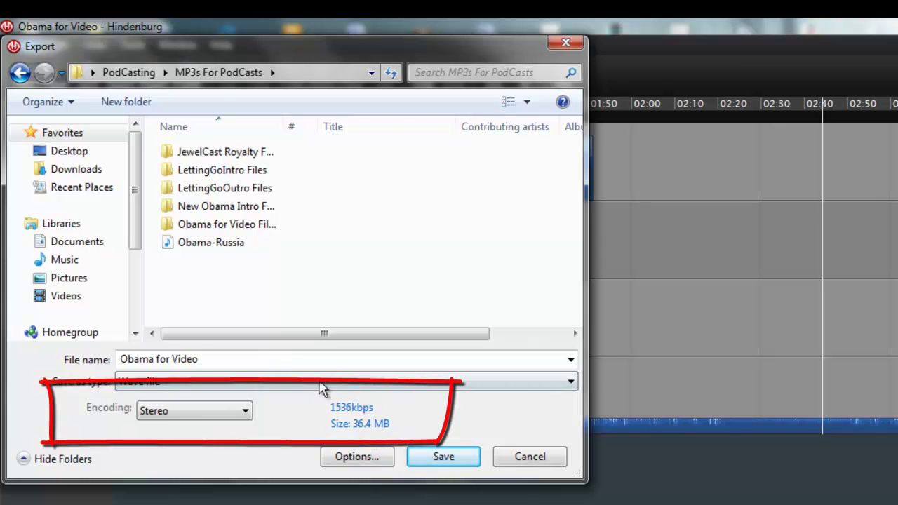
- Save Obama for Video as a mono WAV, close the completion notice, and minimize Hindenburg
click(247, 412)
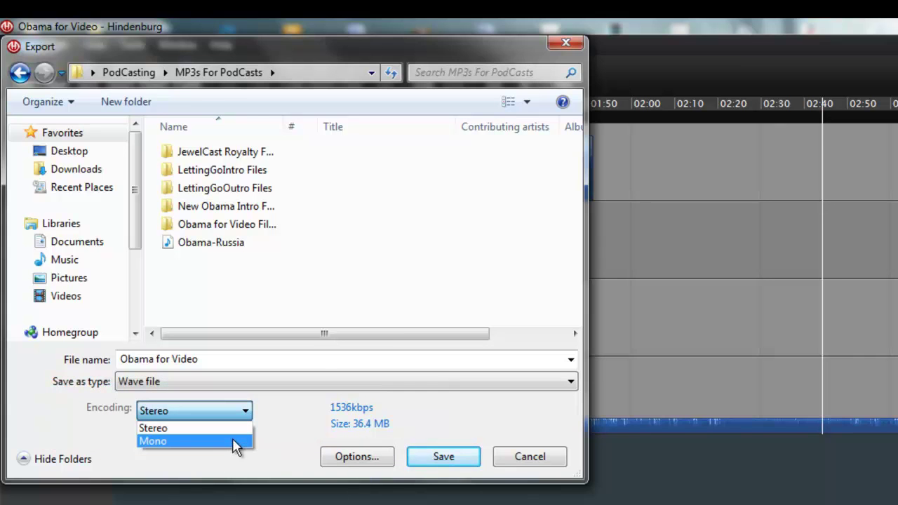
click(236, 442)
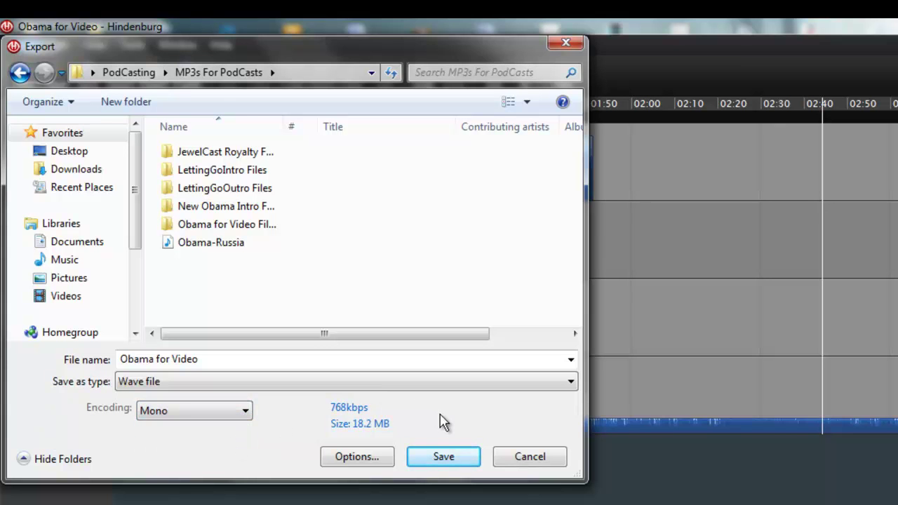
click(451, 458)
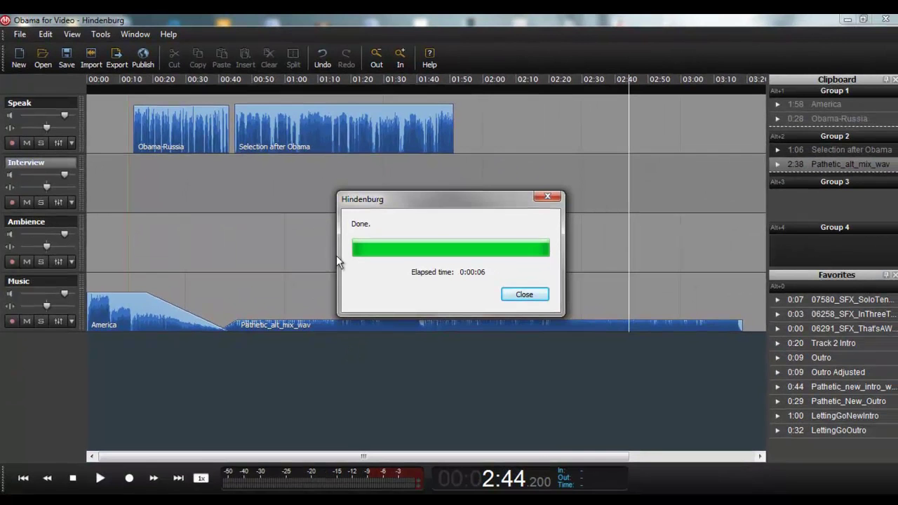
click(525, 294)
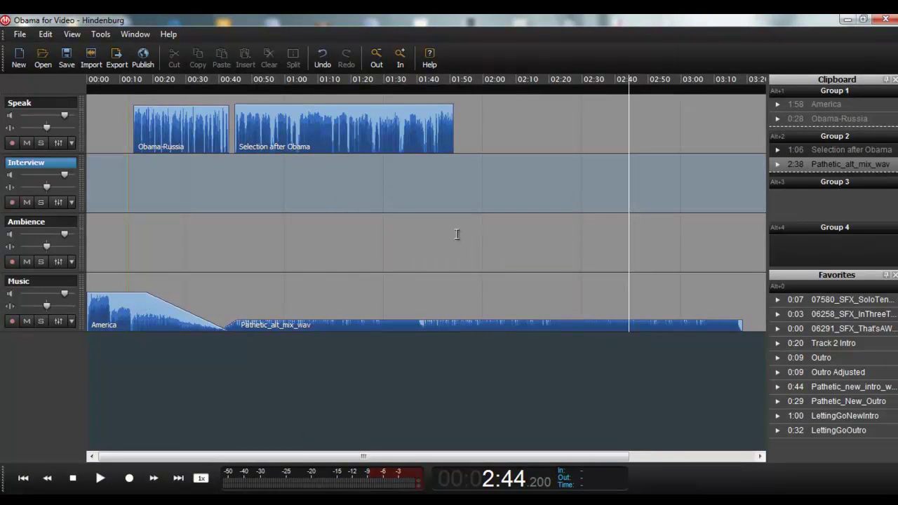
click(846, 20)
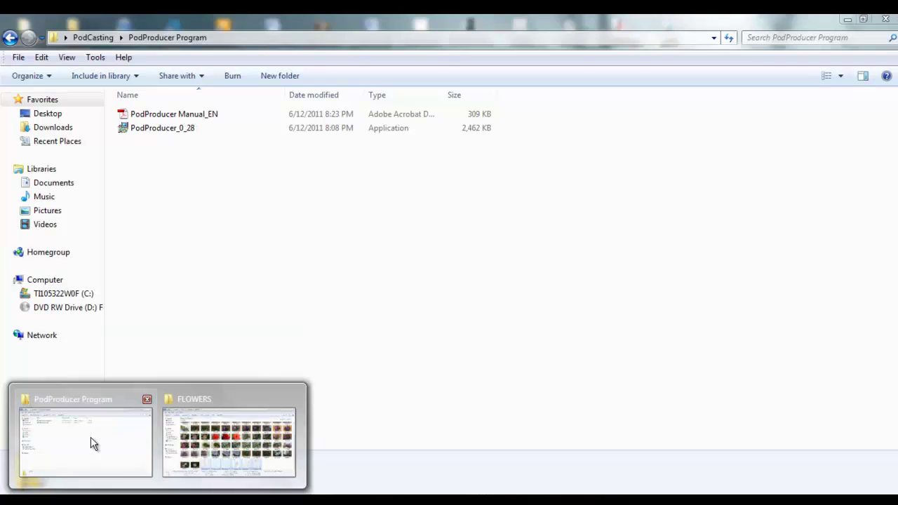
- Open the Obama for Video WAV in MP3s For PodCasts to play it back
click(91, 437)
click(90, 37)
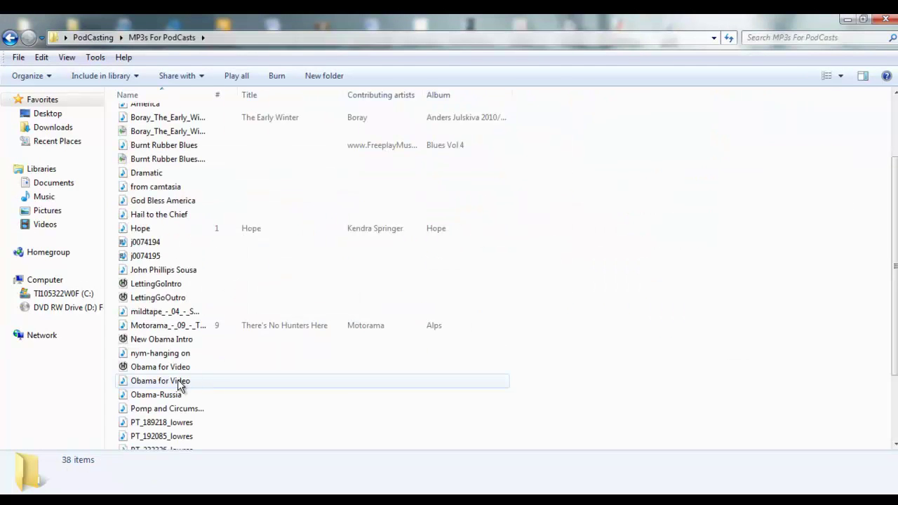
click(179, 383)
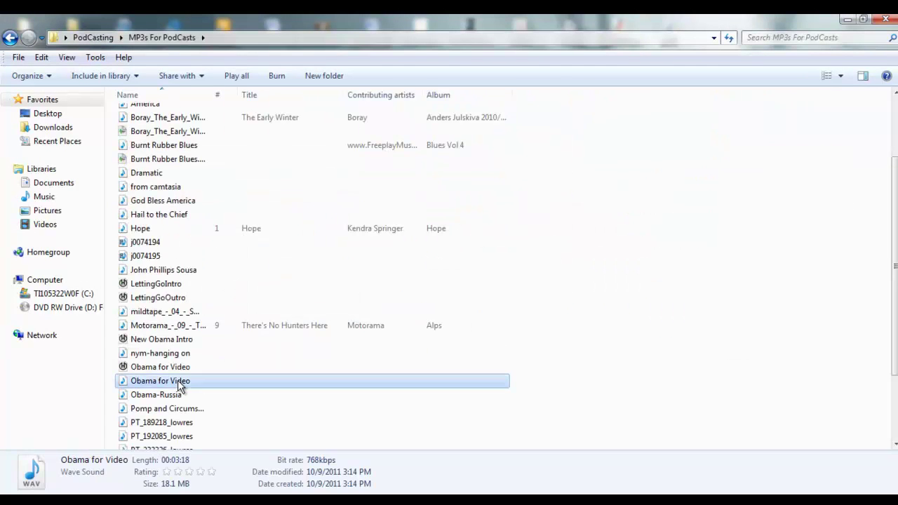
double_click(179, 382)
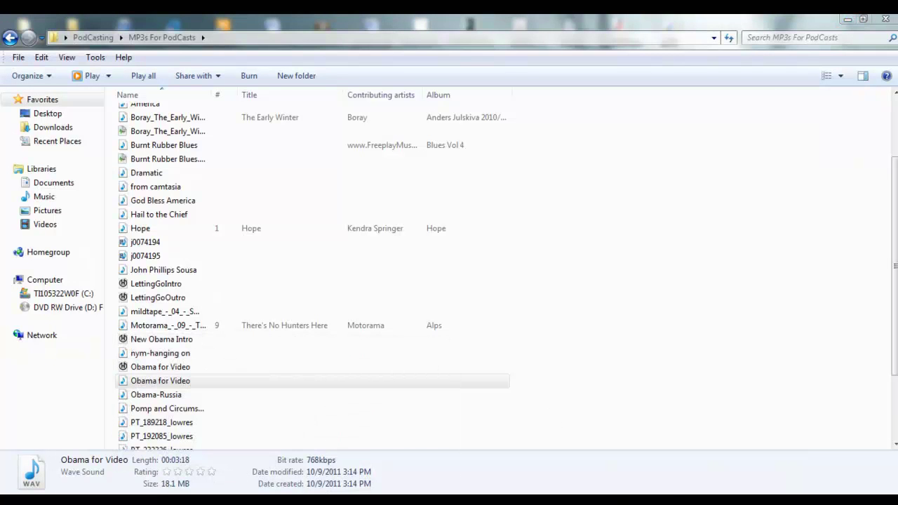
- Start a new Untitled session, saving changes to Obama for Video first
click(602, 499)
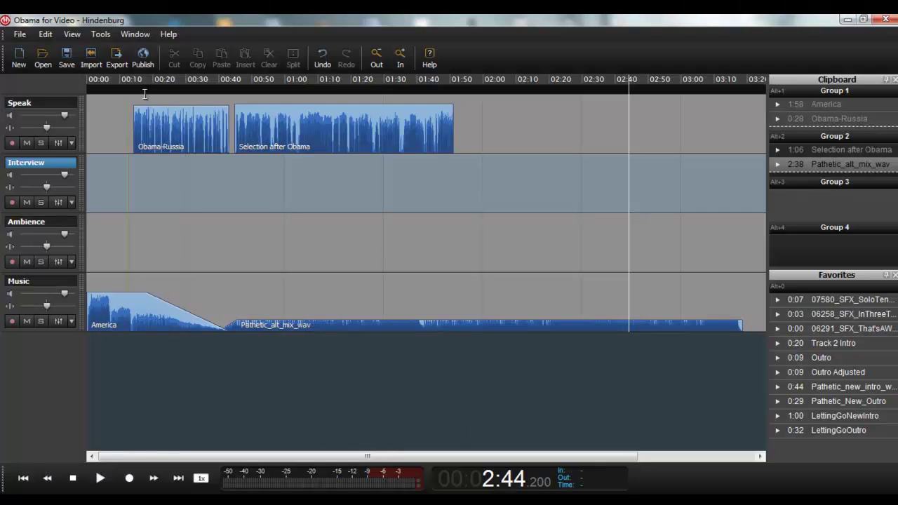
click(20, 35)
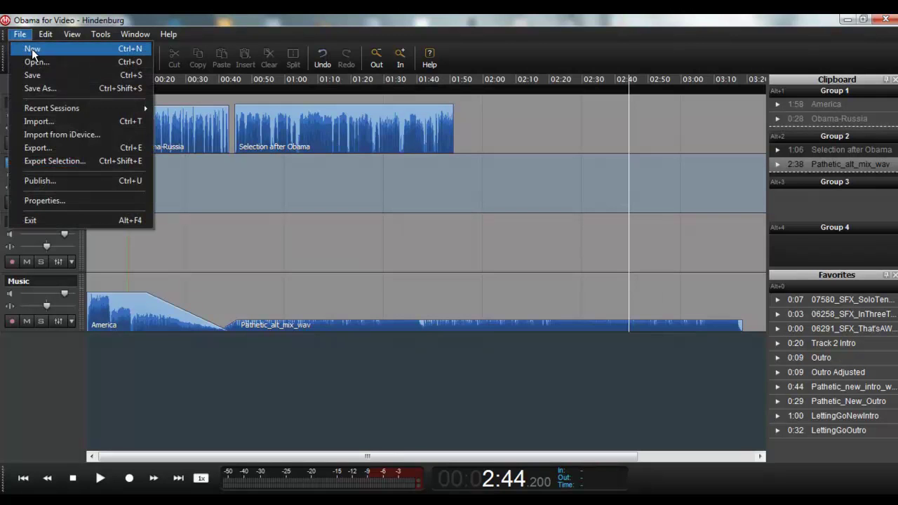
click(32, 49)
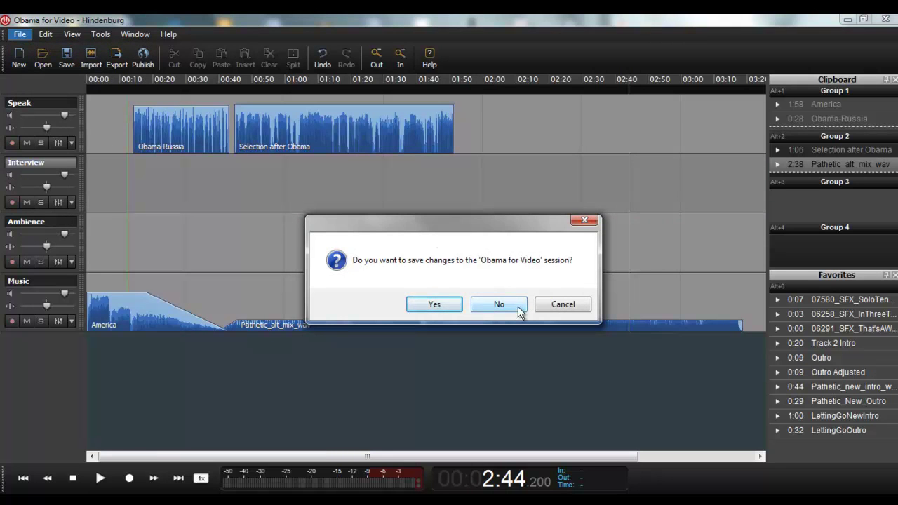
click(443, 307)
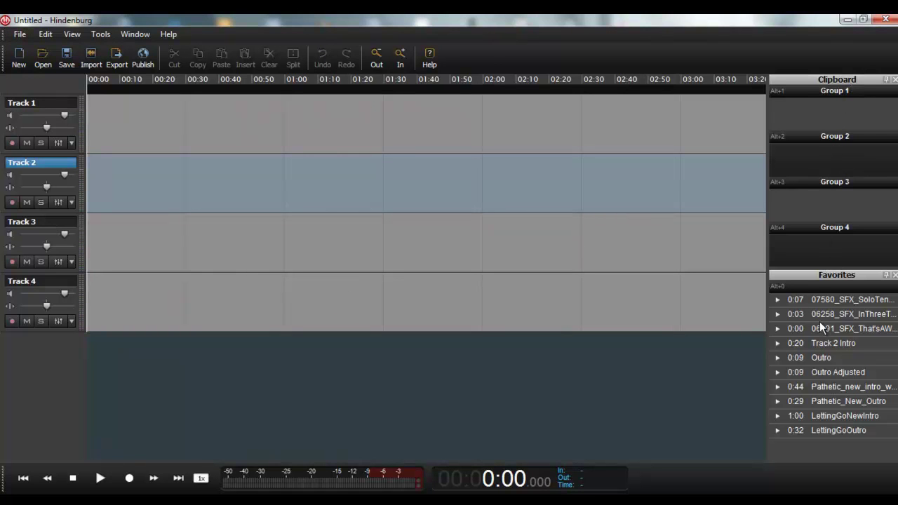
- Import Obama for Video into Favorites and drag it onto Track 3 at 00:00
right_click(798, 448)
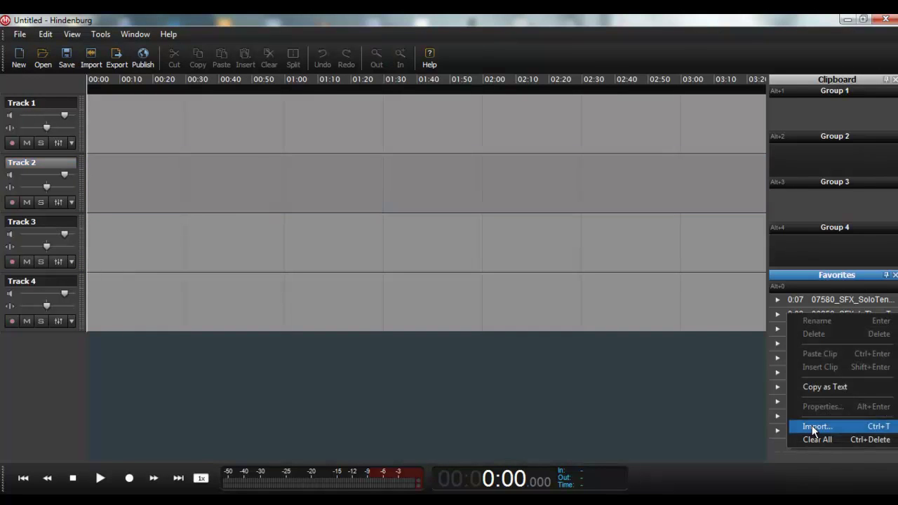
click(811, 425)
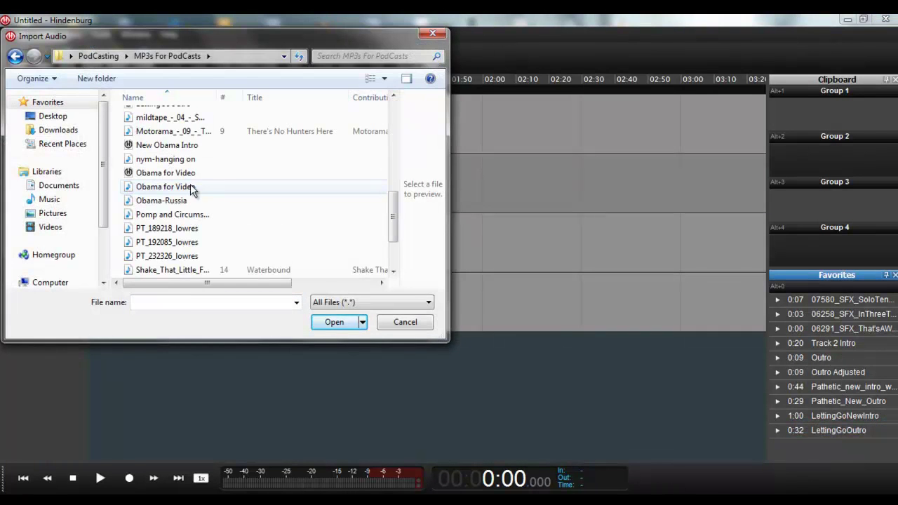
double_click(190, 186)
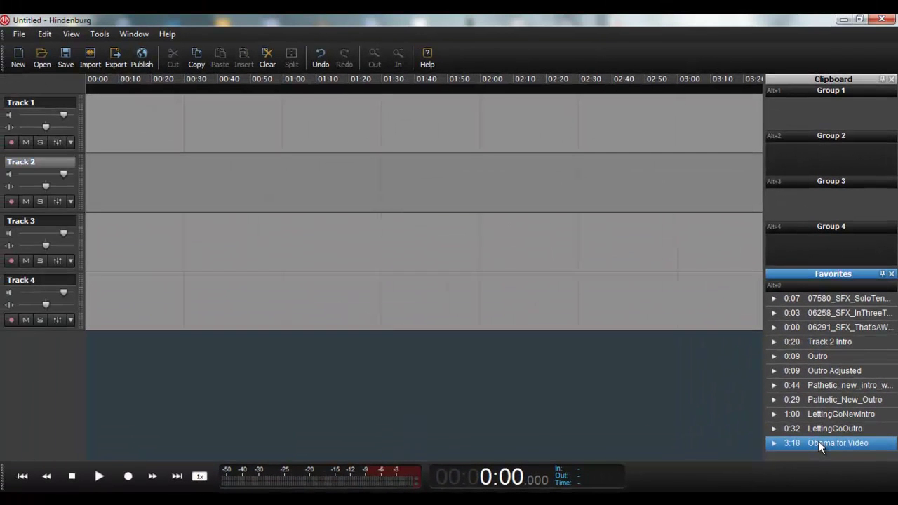
mouse_move(818, 442)
mouse_down()
mouse_move(653, 372)
mouse_move(395, 223)
mouse_move(283, 189)
mouse_move(71, 180)
mouse_move(89, 201)
mouse_move(92, 243)
mouse_move(88, 186)
mouse_move(85, 241)
mouse_up()
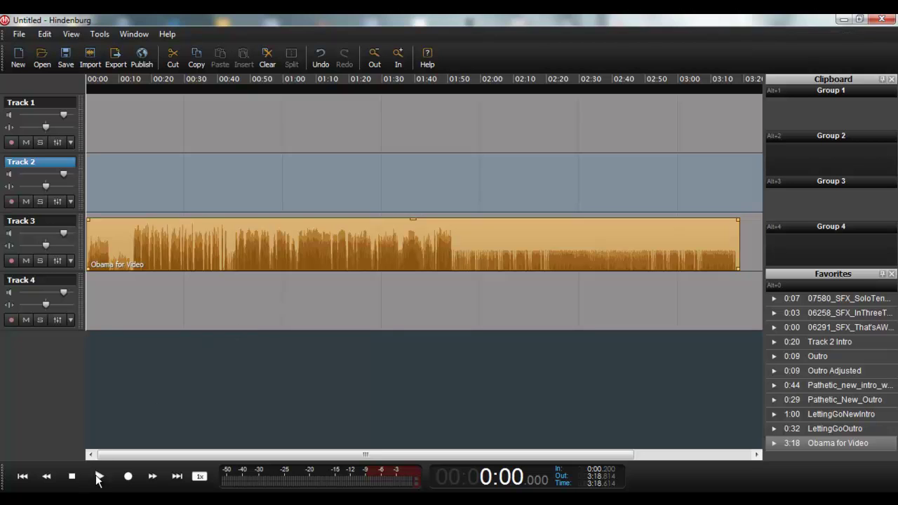
- Play Obama for Video from the start, then jump the playhead to about 1:38
click(99, 478)
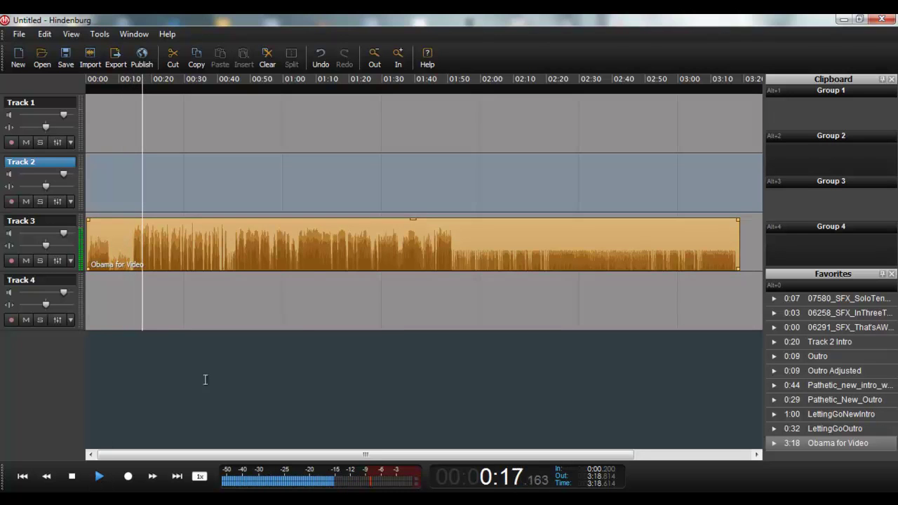
click(409, 179)
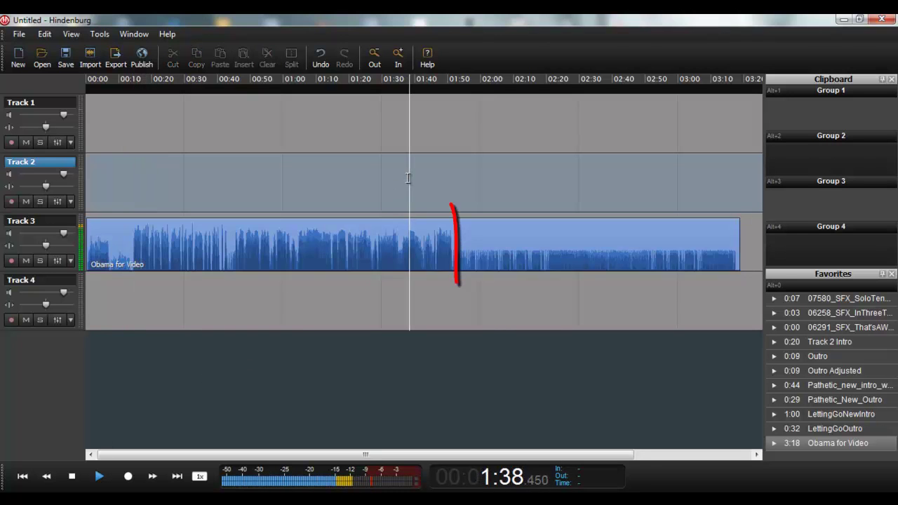